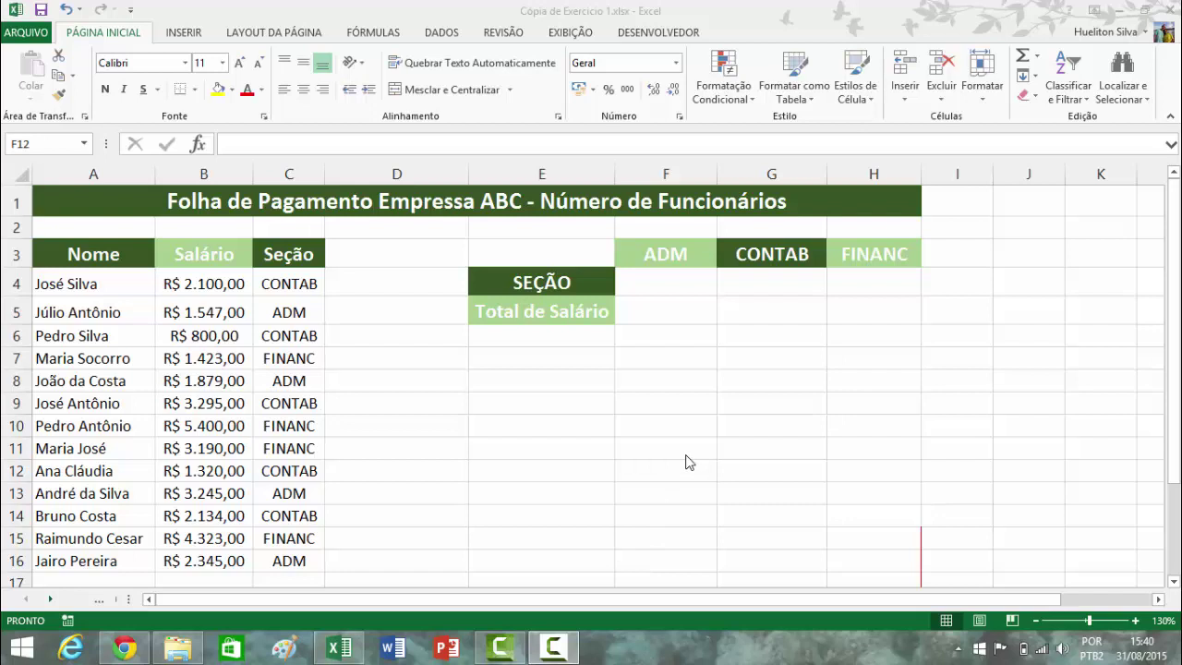
# - Count the ADM employees in F4 with the formula =cont.se(C4:C16;"adm")
pyautogui.click(687, 279)
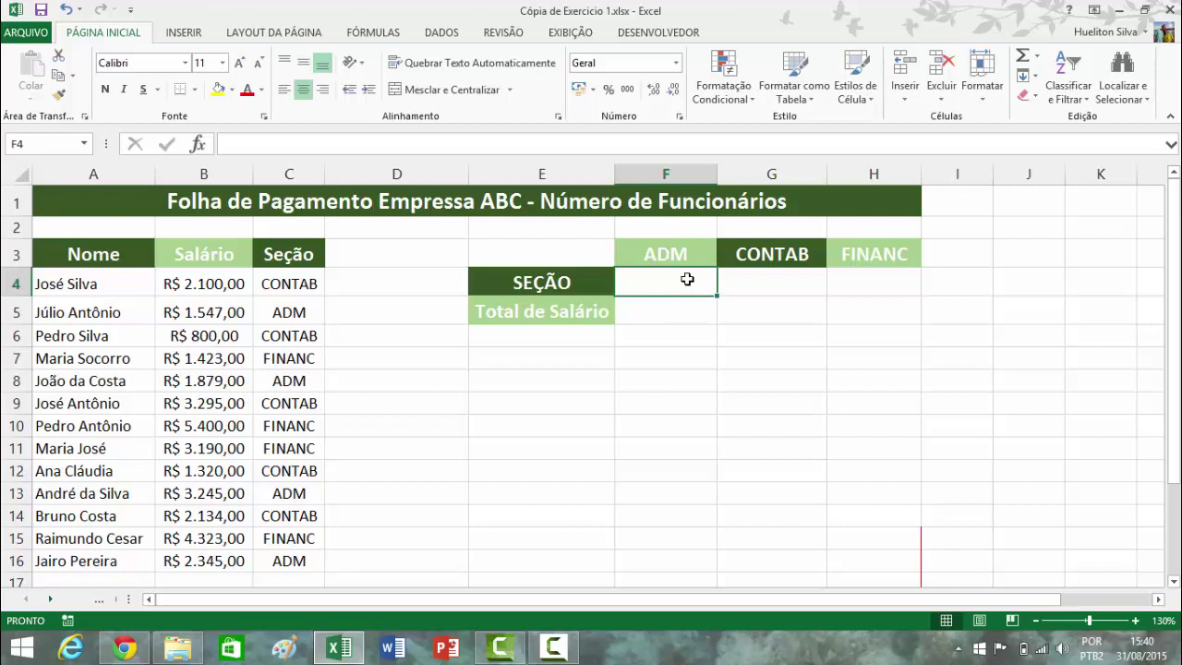
pyautogui.write('=')
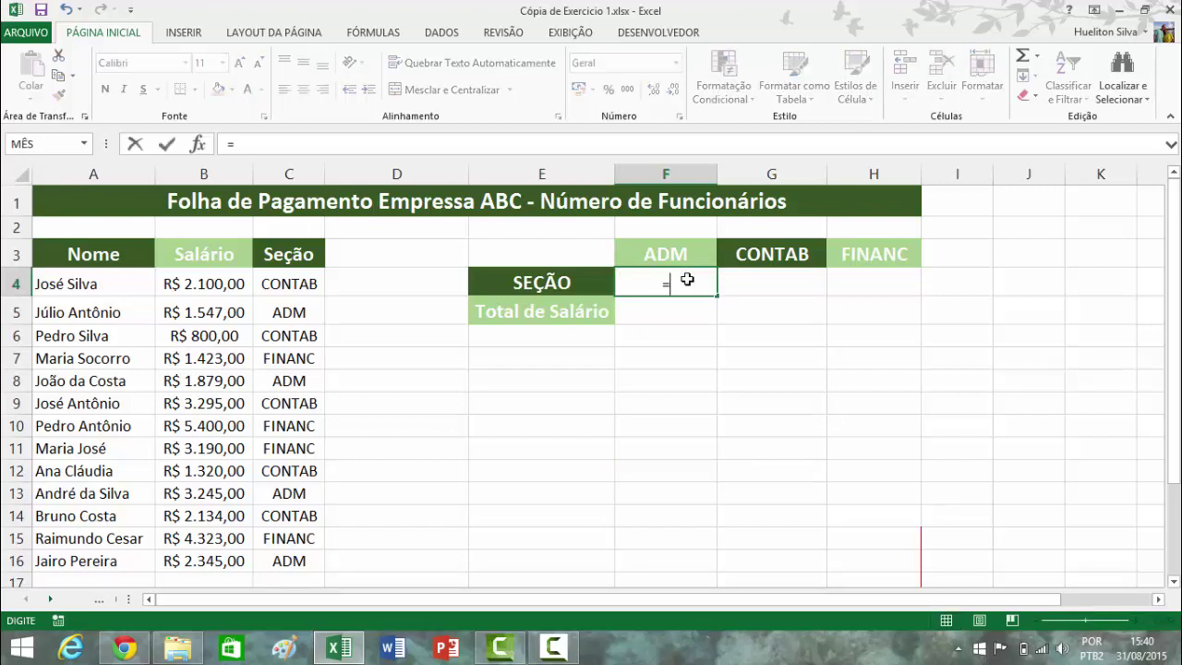
pyautogui.write('cont.se')
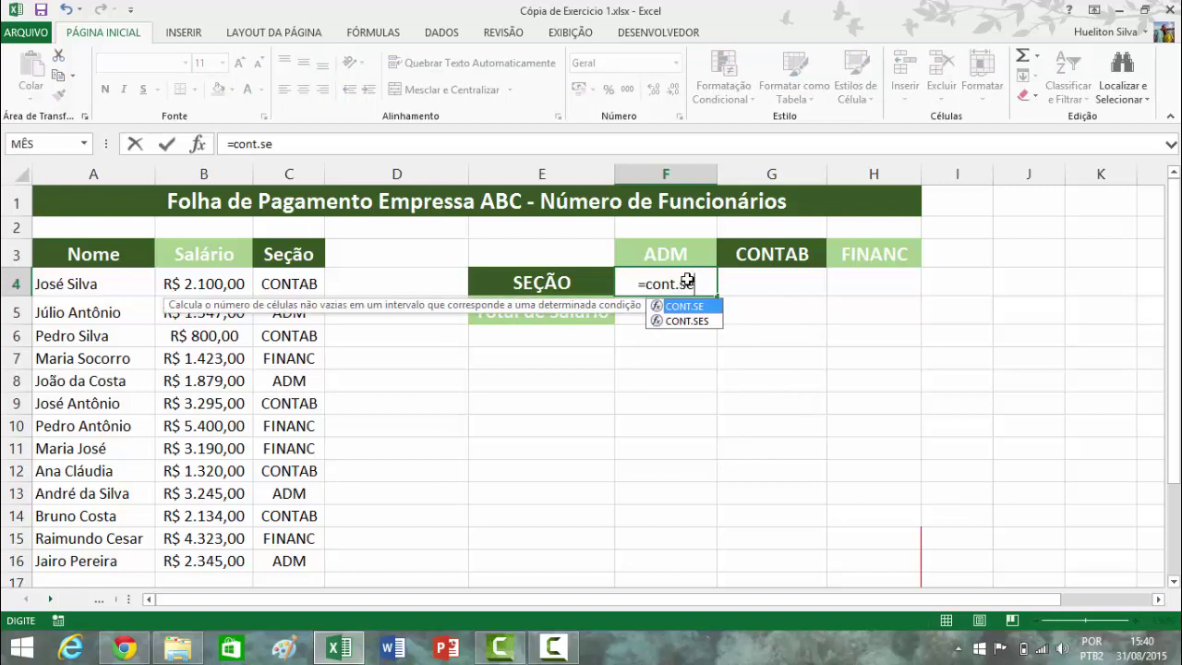
pyautogui.write('(')
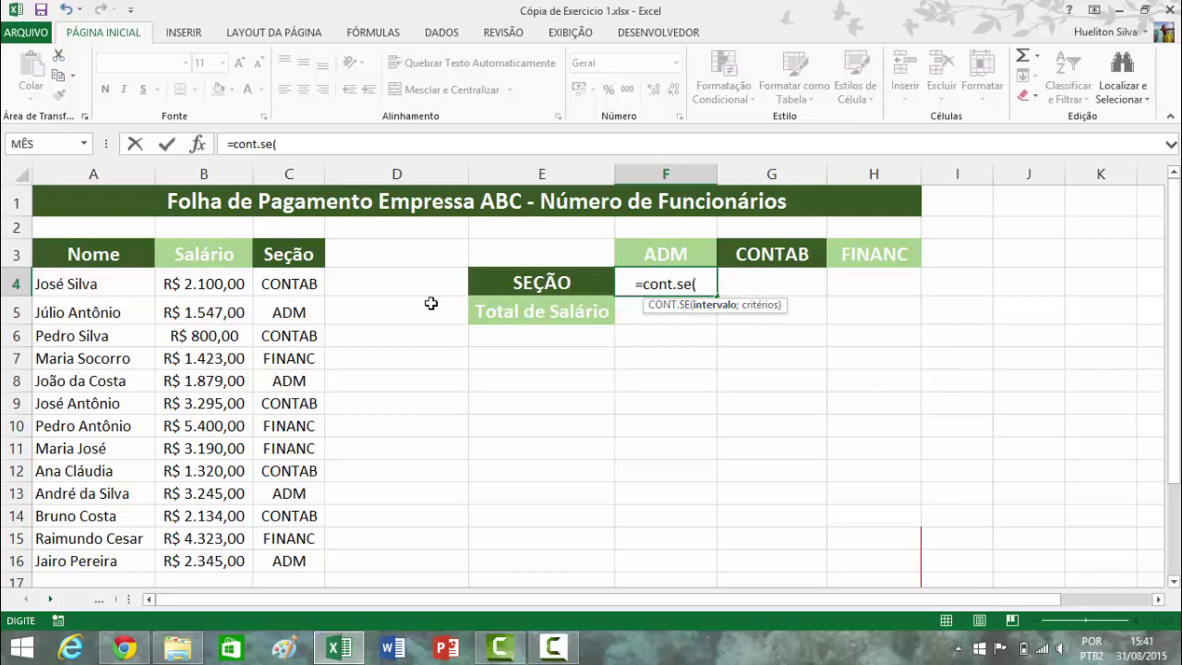
pyautogui.moveTo(306, 275); pyautogui.dragTo(314, 562)
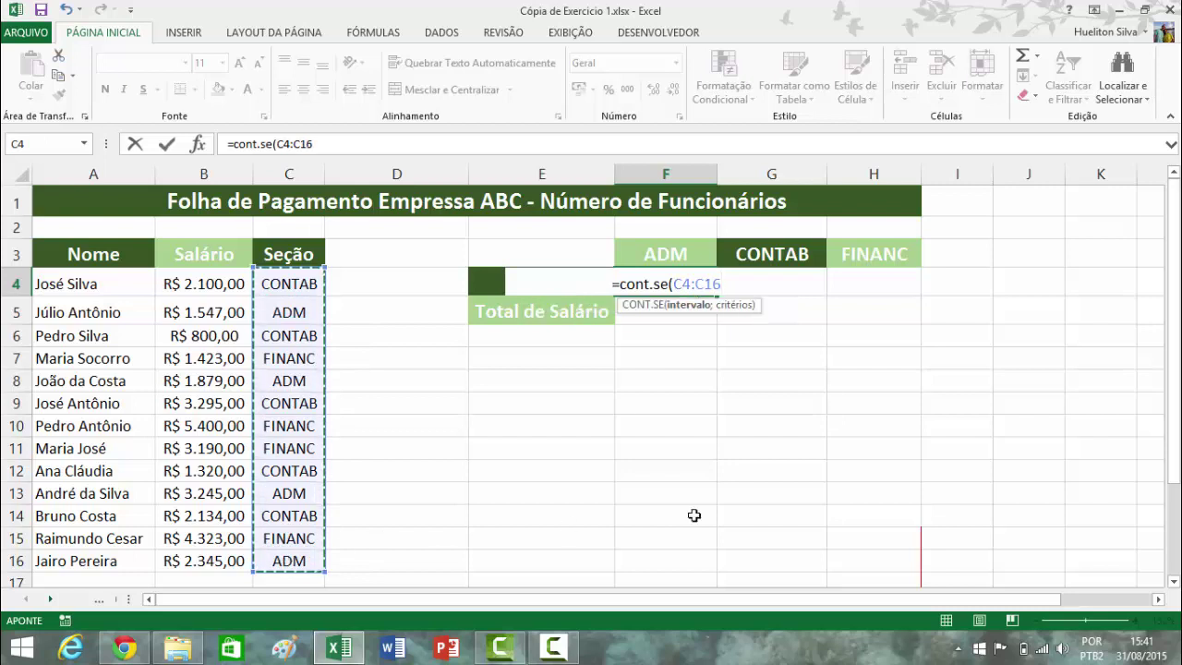
pyautogui.write(';')
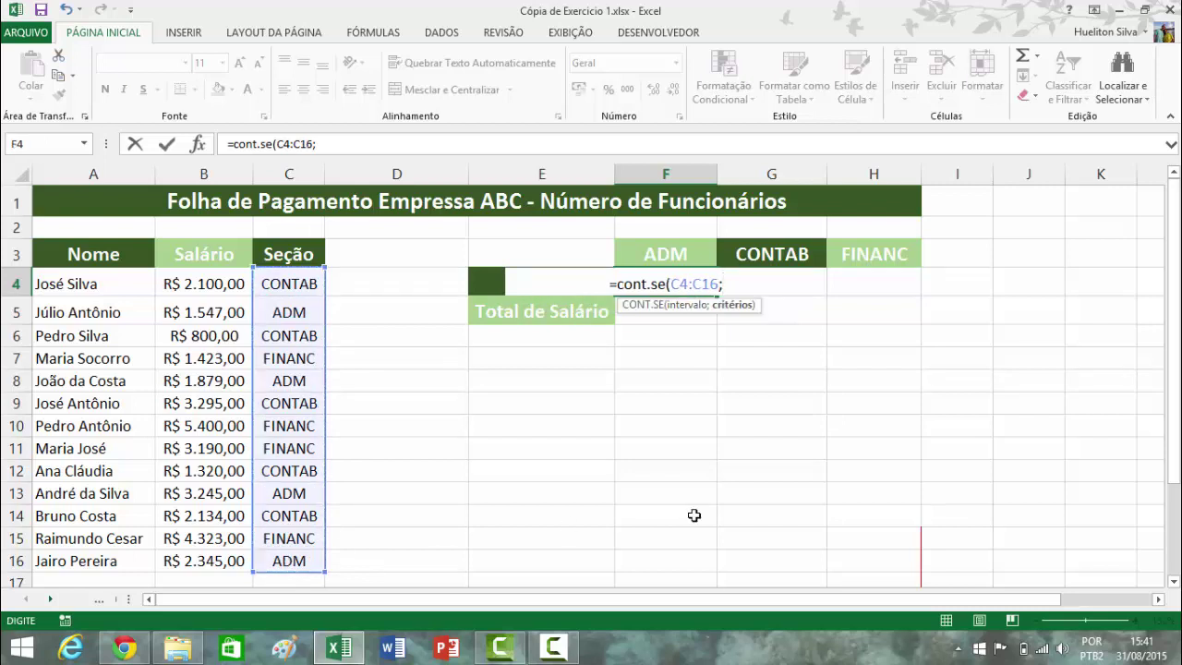
pyautogui.write('"adm')
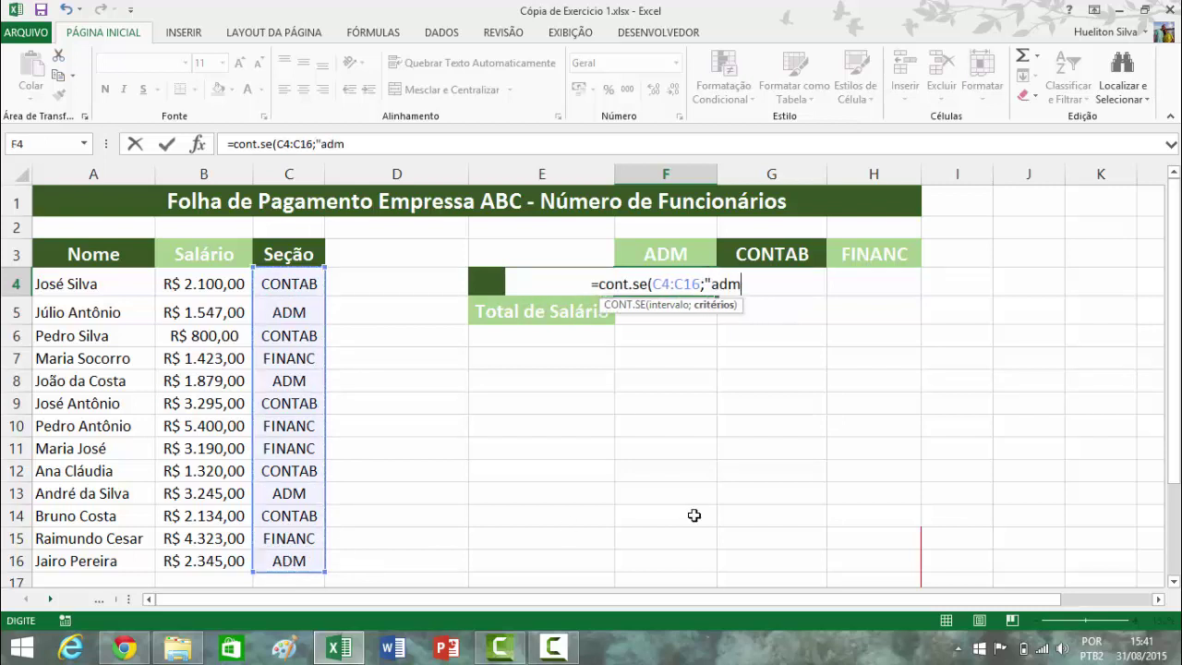
pyautogui.write('")')
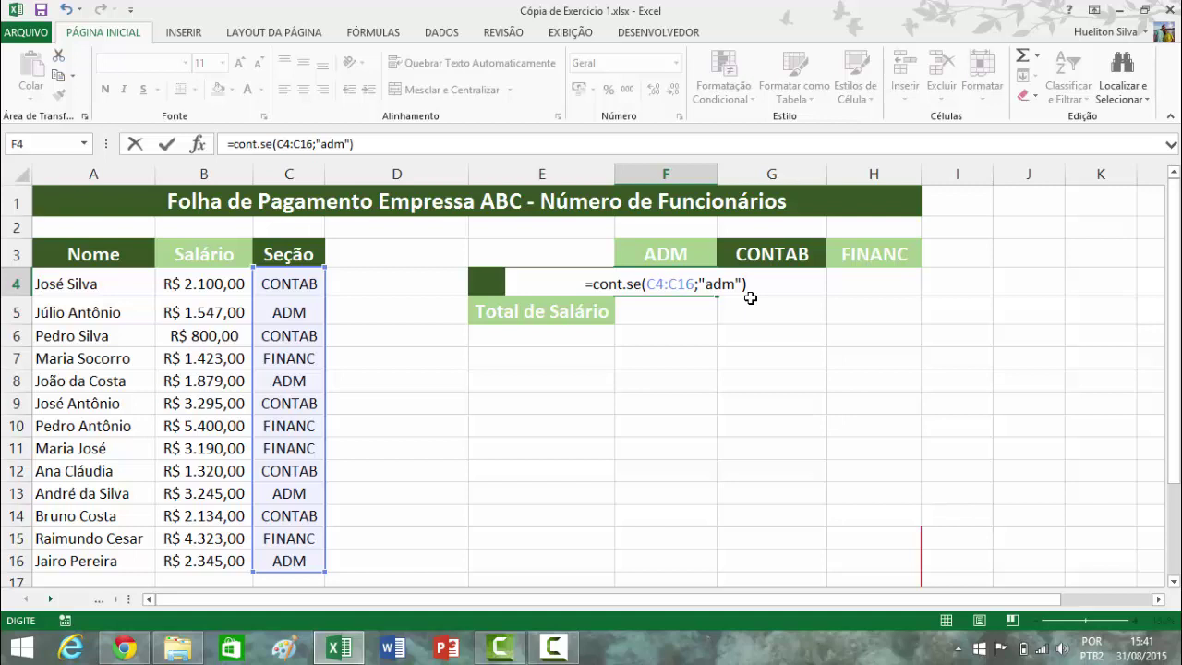
pyautogui.press('Return')
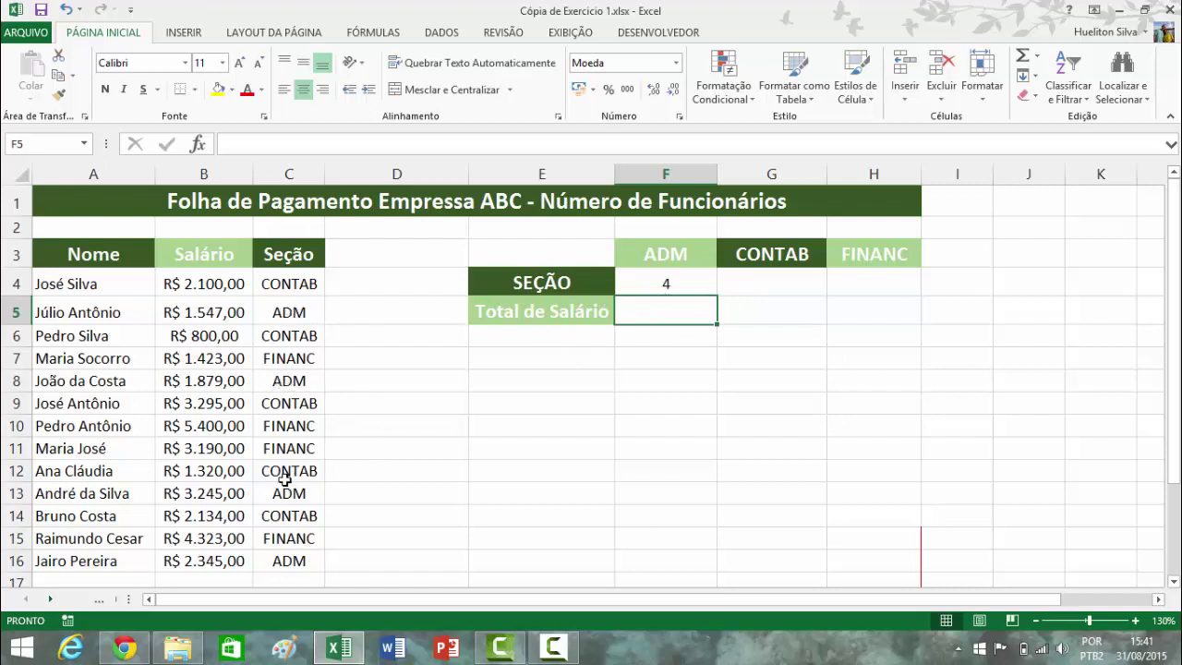
# - Count the CONTAB employees in G4 with the formula =cont.se(C4:C15;"contab")
pyautogui.click(804, 283)
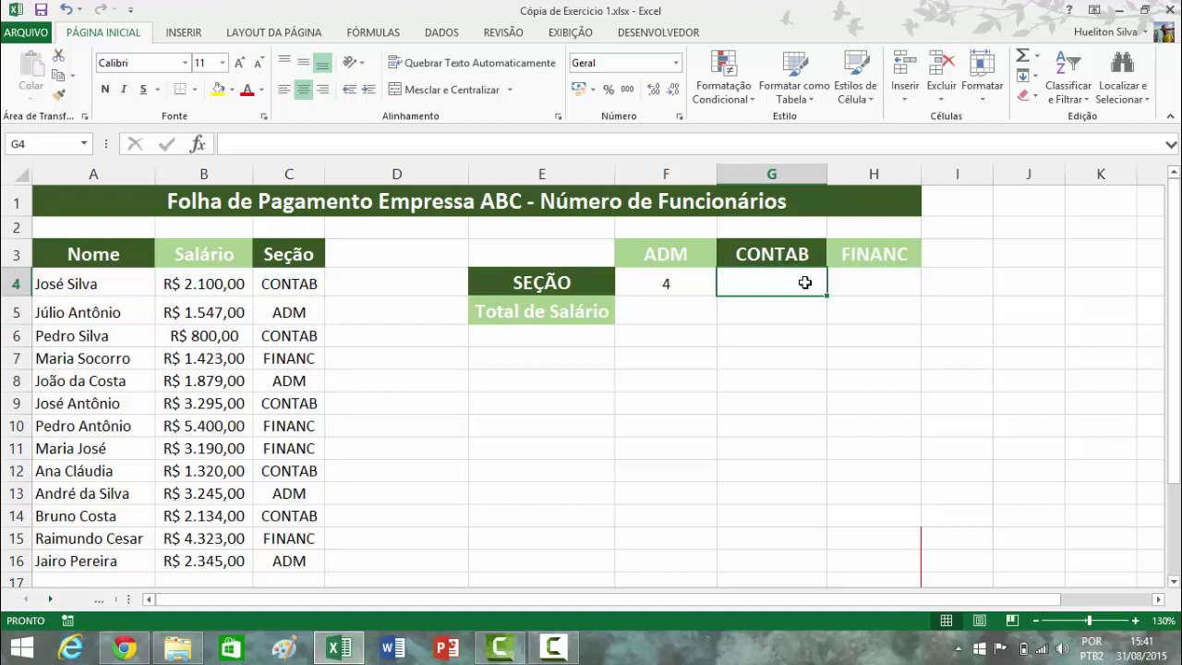
pyautogui.write('=')
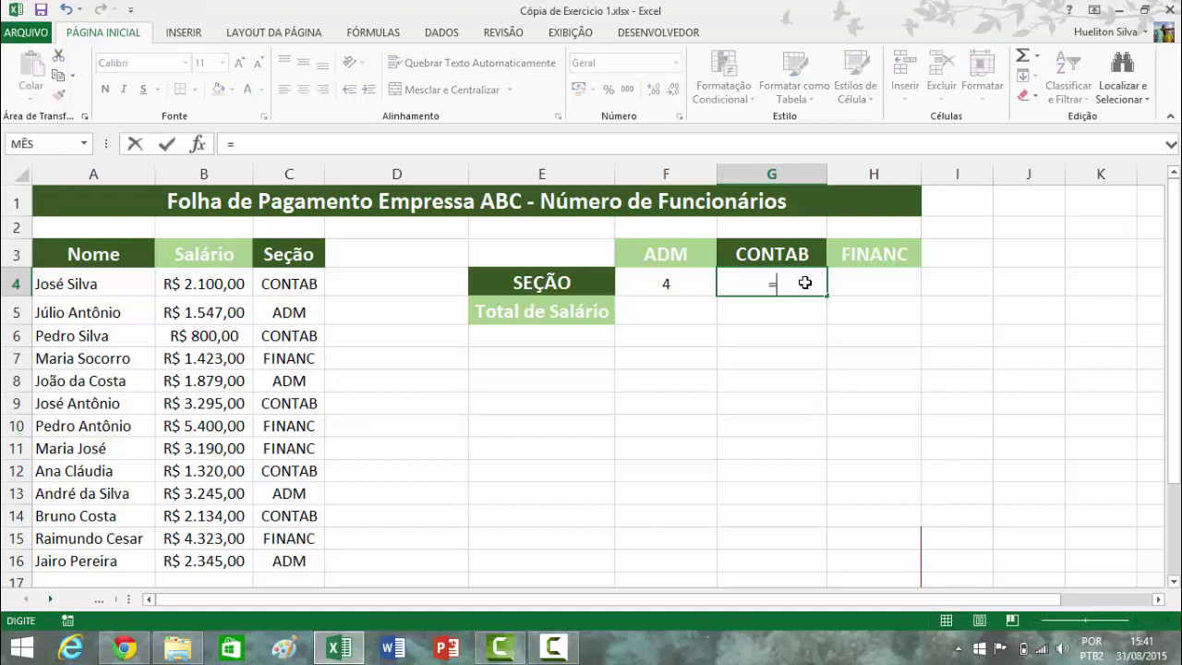
pyautogui.write('cont.se')
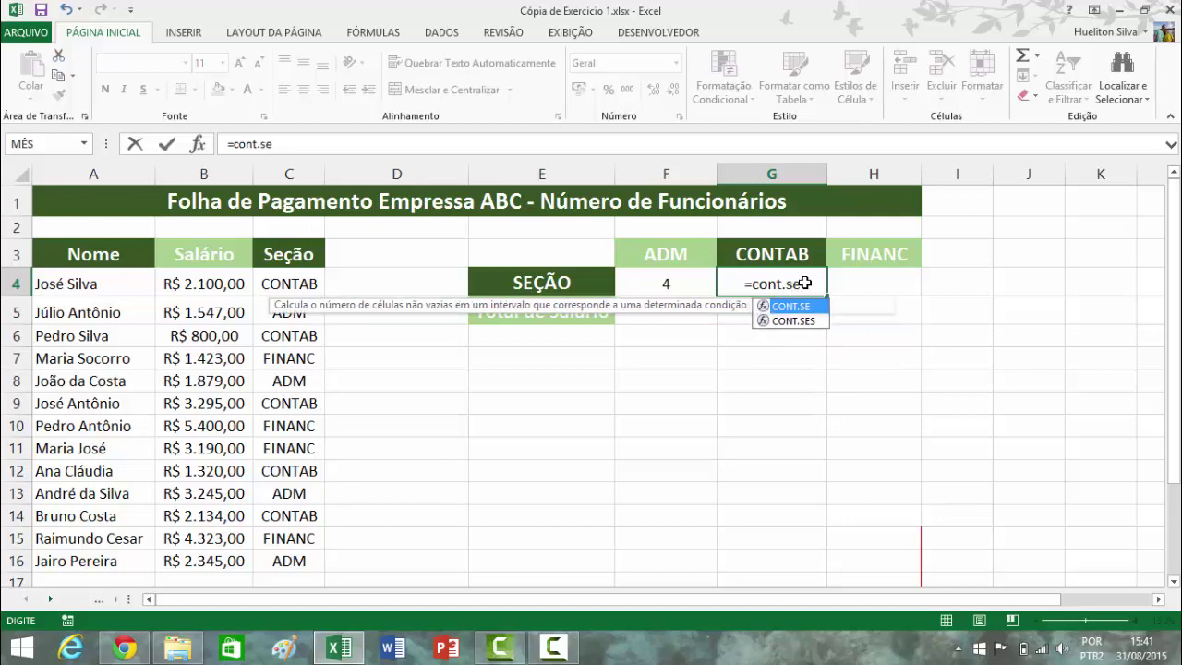
pyautogui.write('(')
pyautogui.moveTo(298, 284); pyautogui.dragTo(295, 507)
pyautogui.scroll(1, 644, 517)
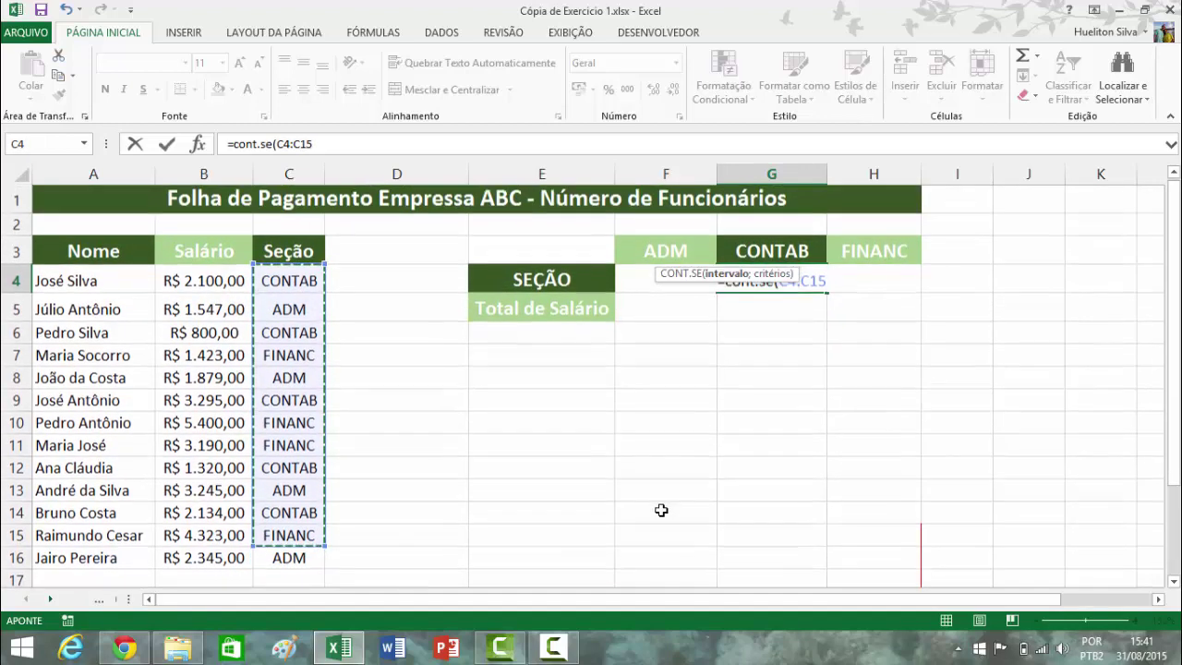
pyautogui.write(';"')
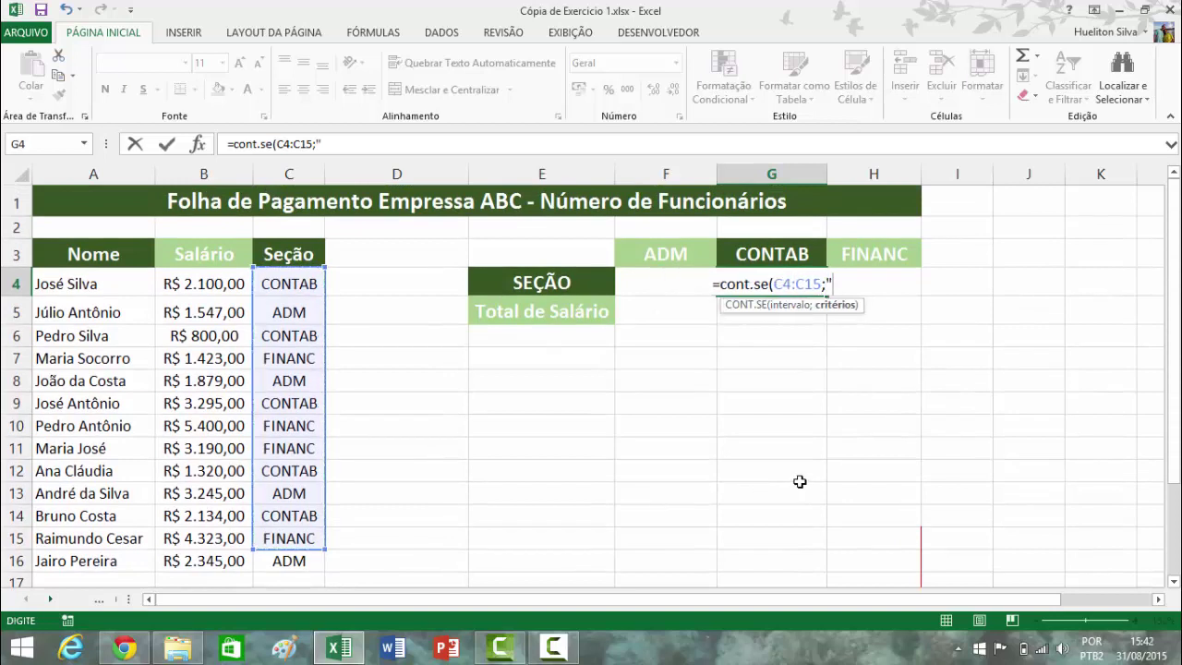
pyautogui.write('contab')
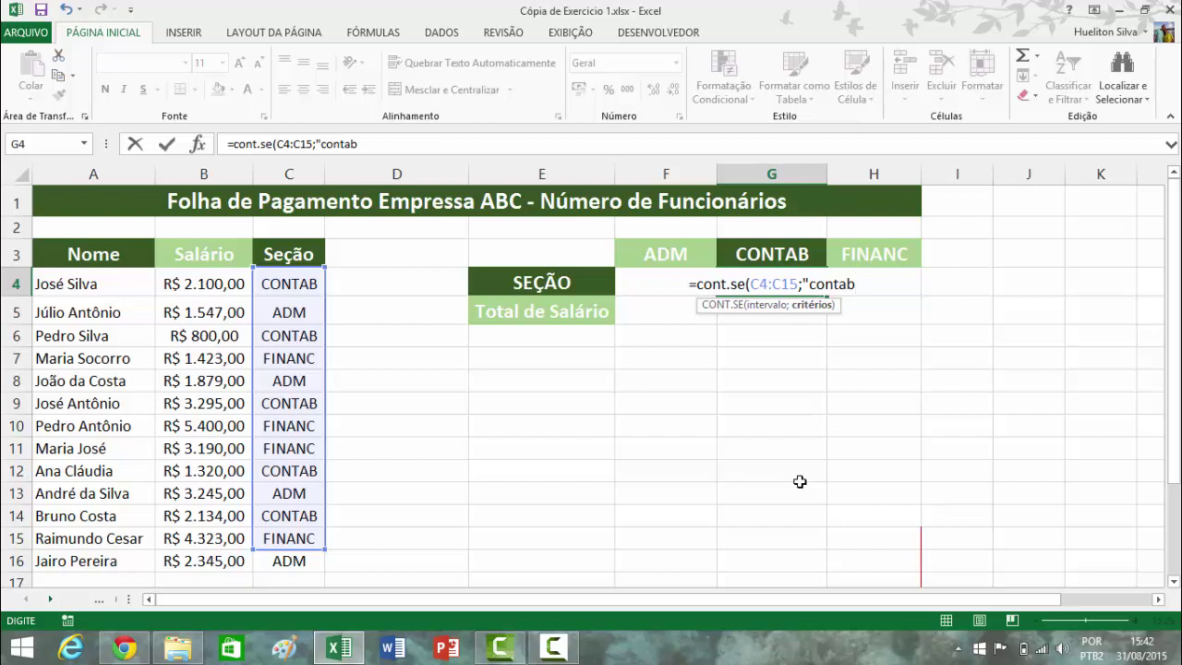
pyautogui.write('")')
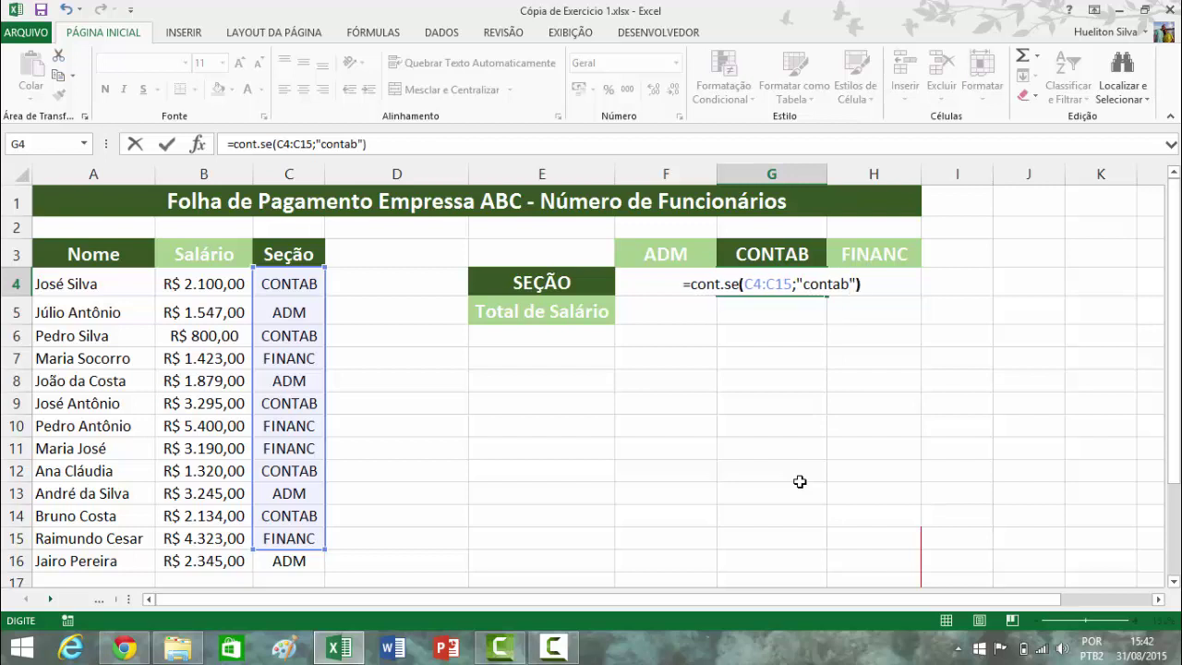
pyautogui.press('Return')
# - Count the FINANC employees in H4 with the formula =cont.se(C4:C16;"financ")
pyautogui.click(883, 280)
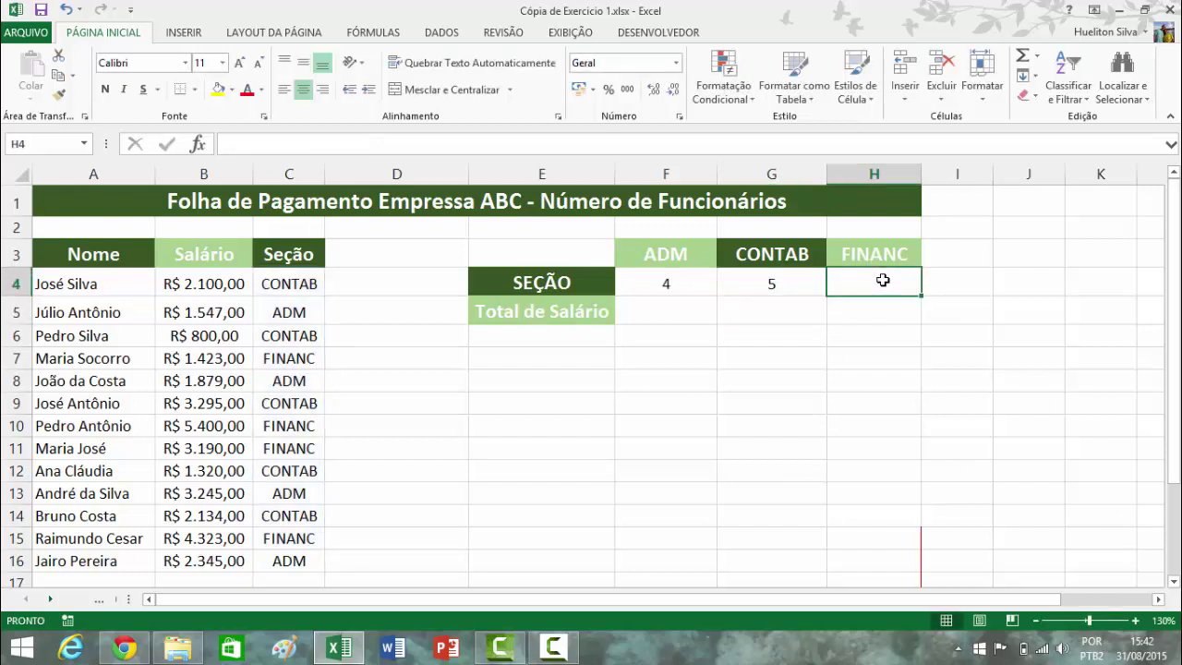
pyautogui.write('=cont.se')
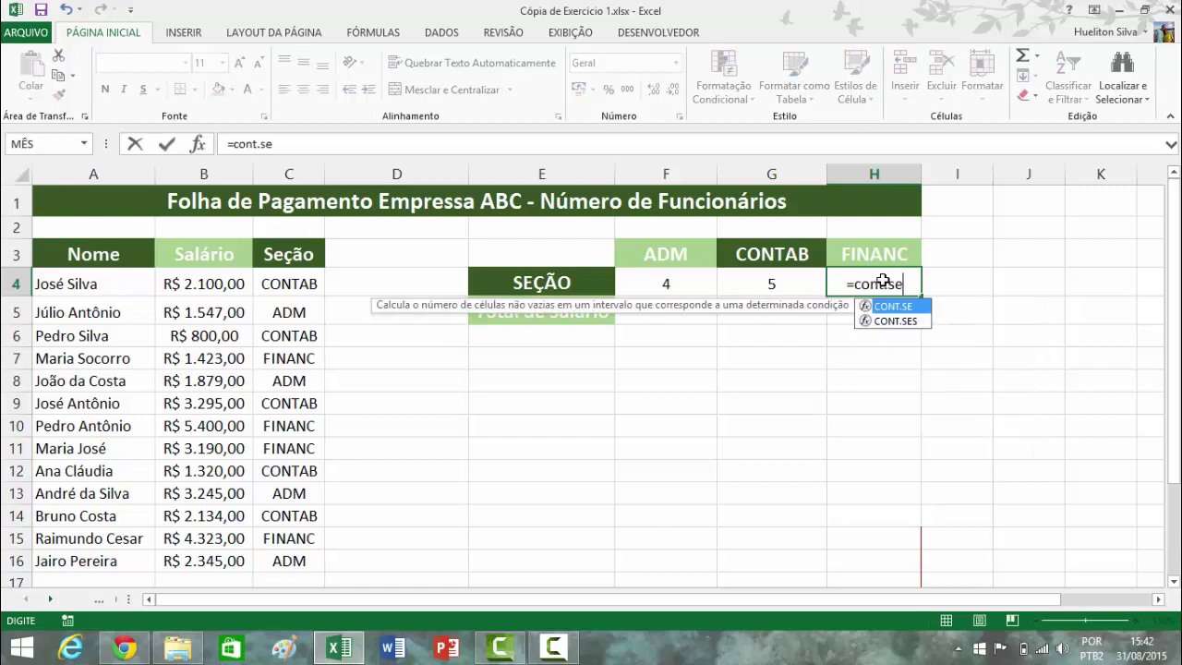
pyautogui.write('(')
pyautogui.click(290, 281)
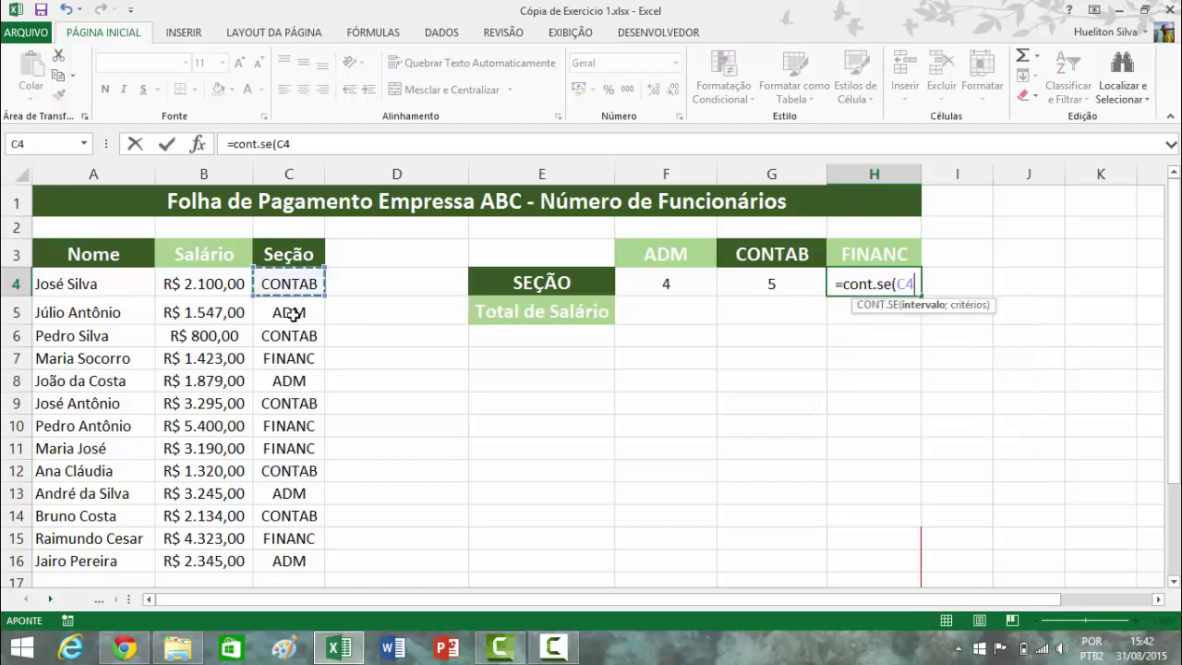
pyautogui.moveTo(290, 314); pyautogui.dragTo(298, 558)
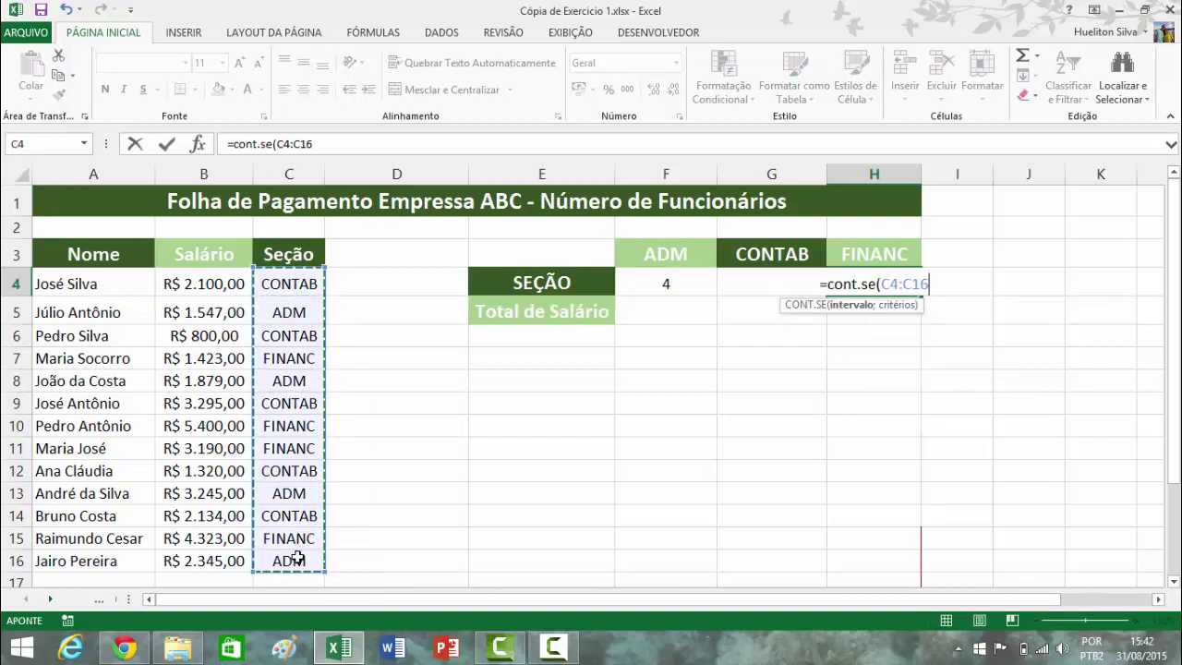
pyautogui.write(';"')
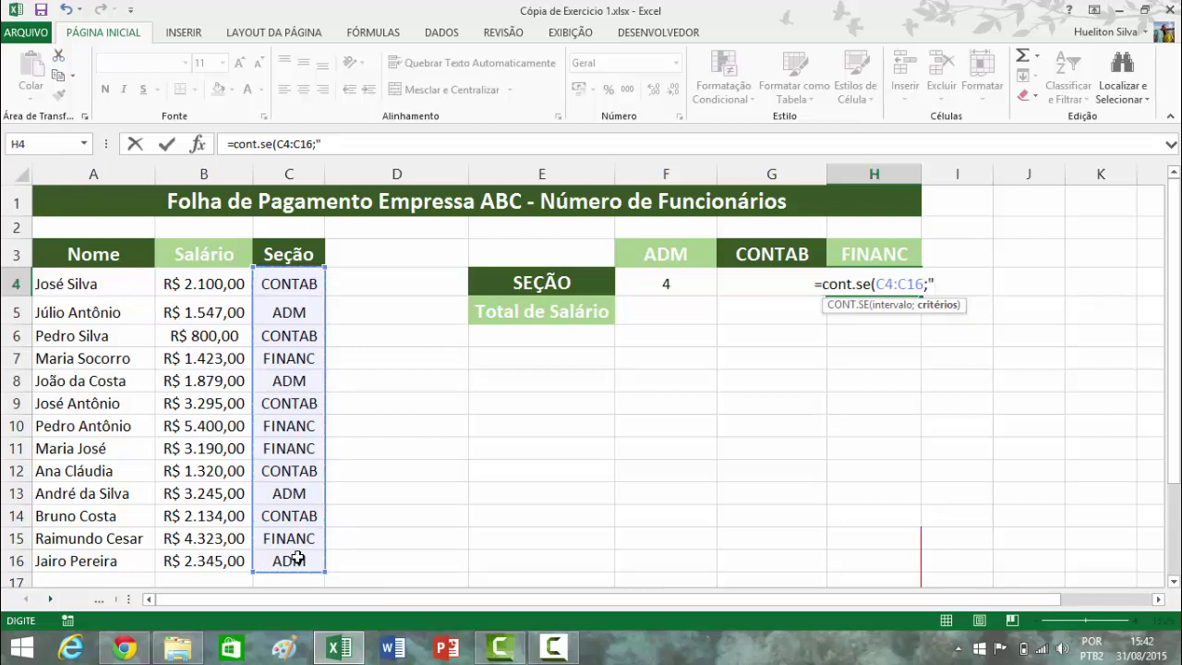
pyautogui.write('fin')
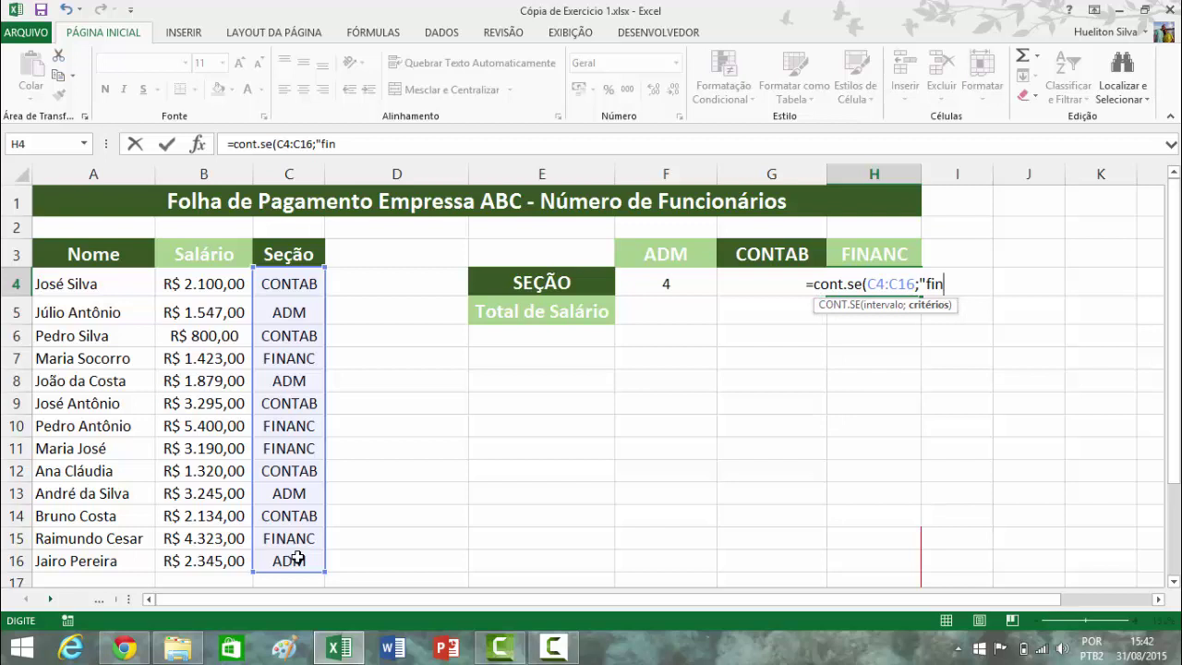
pyautogui.write('an')
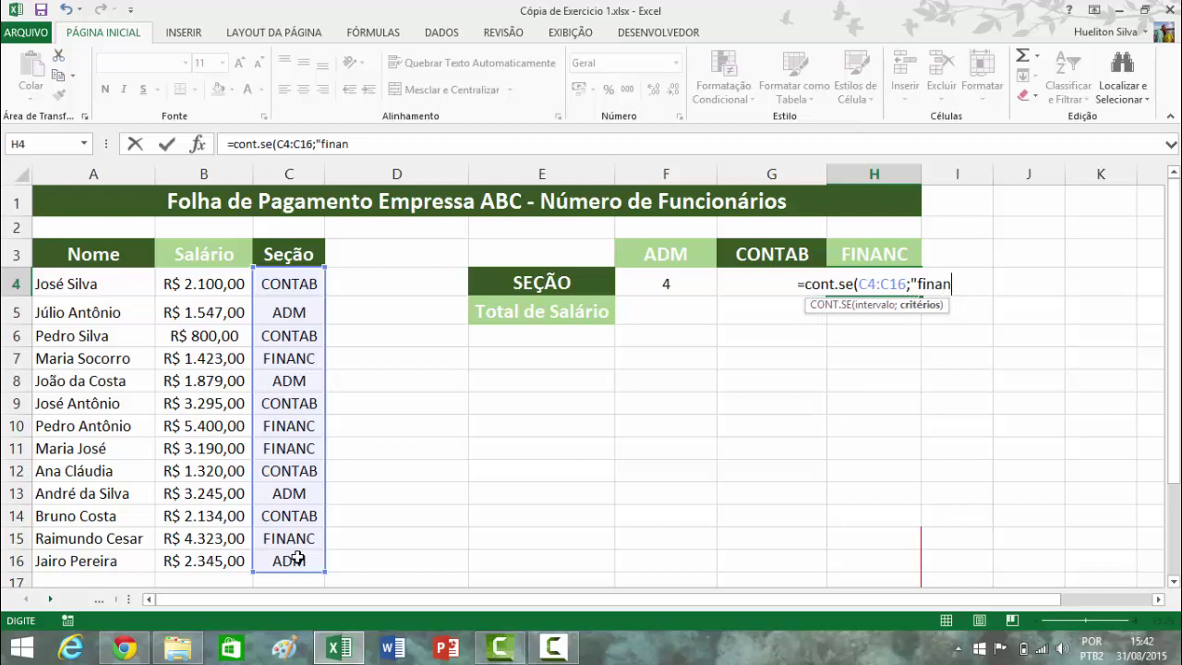
pyautogui.write('c"')
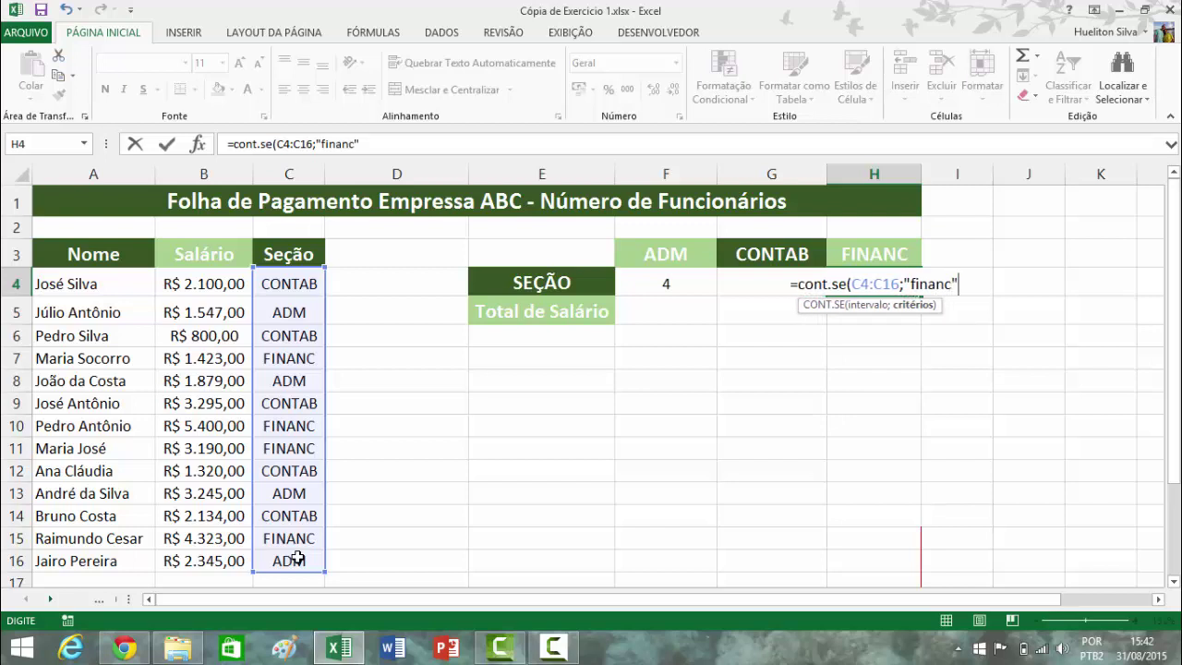
pyautogui.write(')')
pyautogui.press('Return')
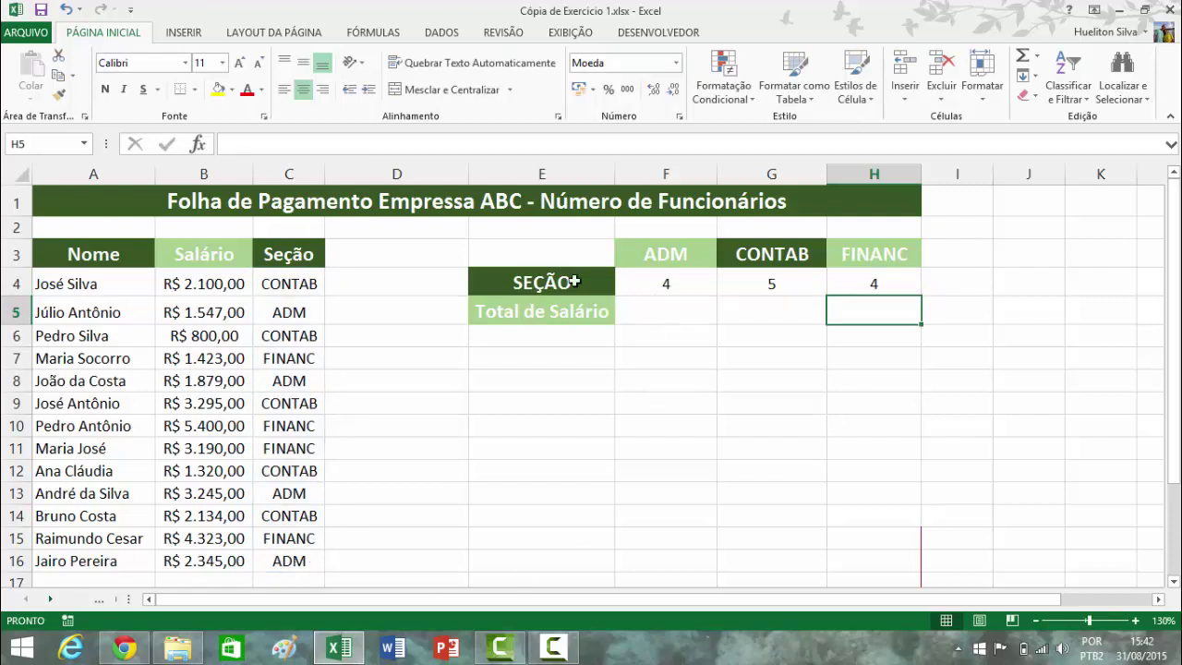
# - Total the ADM salaries in F5 with the formula =somase(C4:C16;"adm";B4:B16)
pyautogui.click(693, 283)
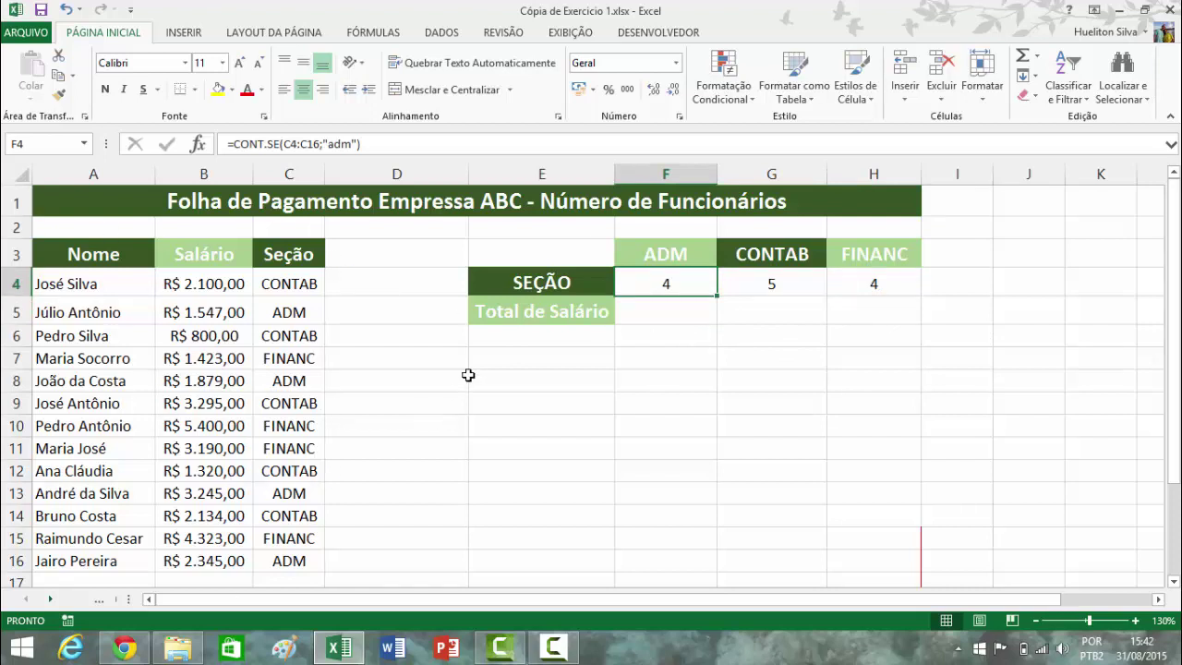
pyautogui.click(674, 314)
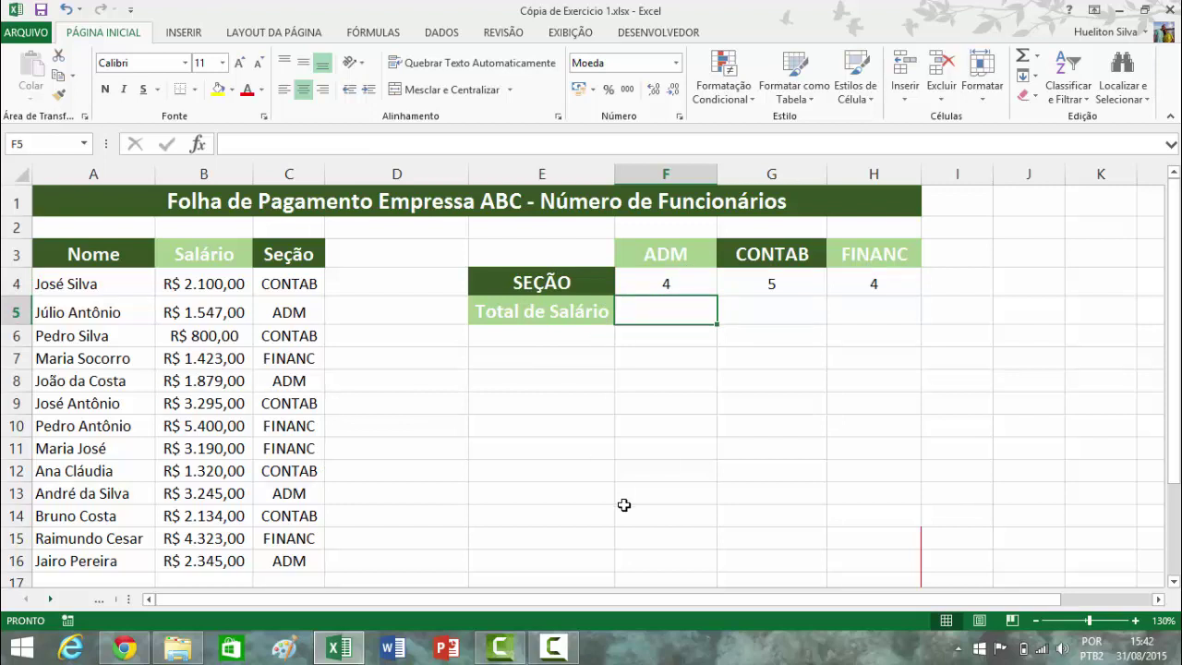
pyautogui.write('=')
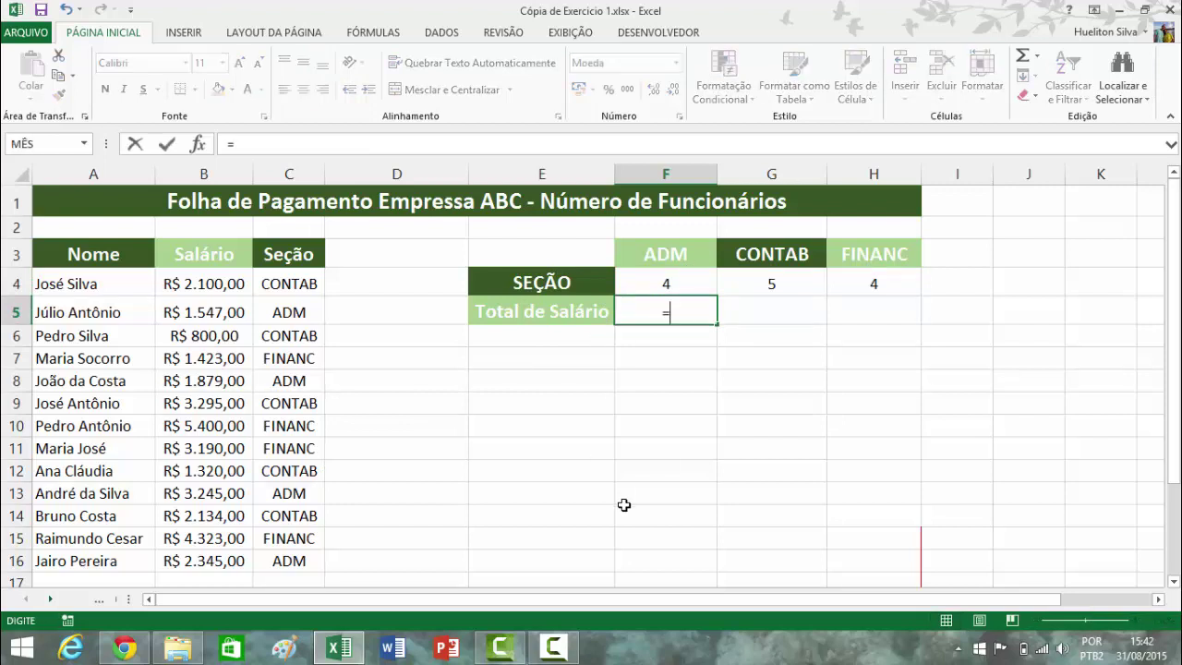
pyautogui.write('somase')
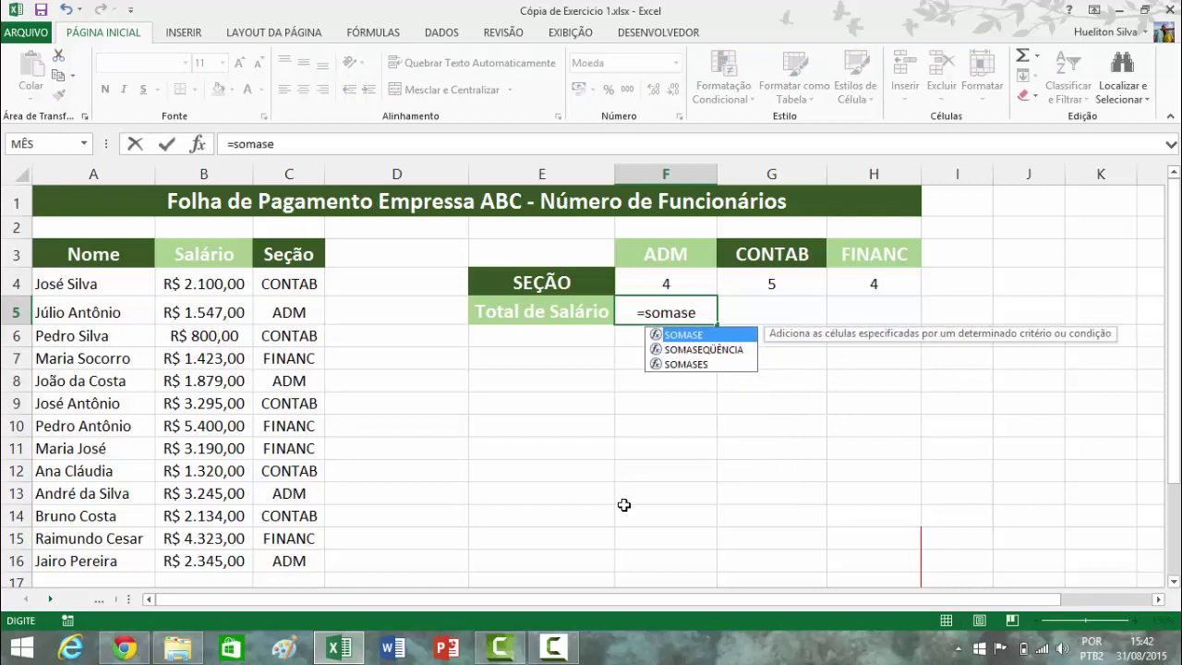
pyautogui.write('(')
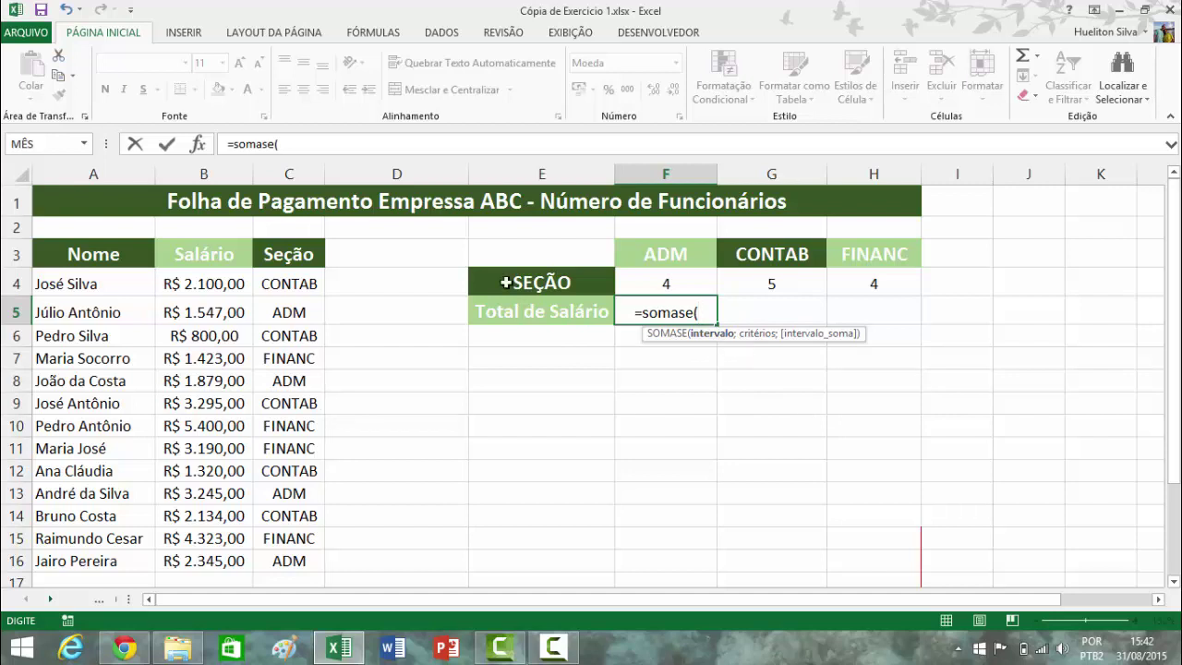
pyautogui.moveTo(294, 284); pyautogui.dragTo(307, 571)
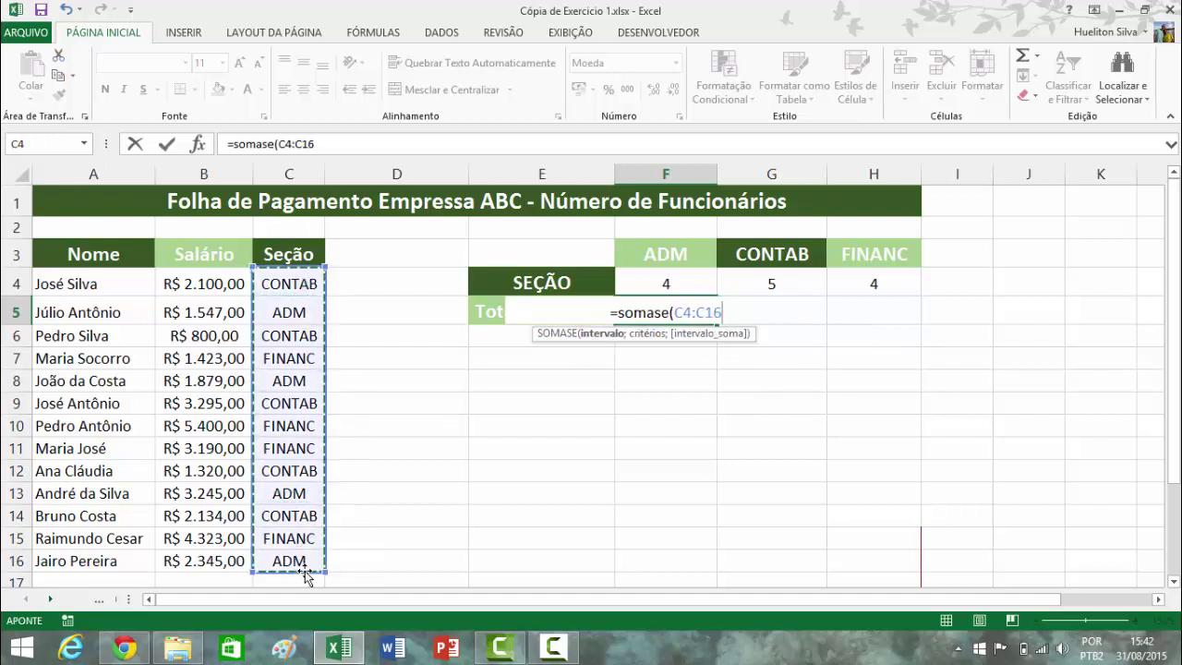
pyautogui.write(';')
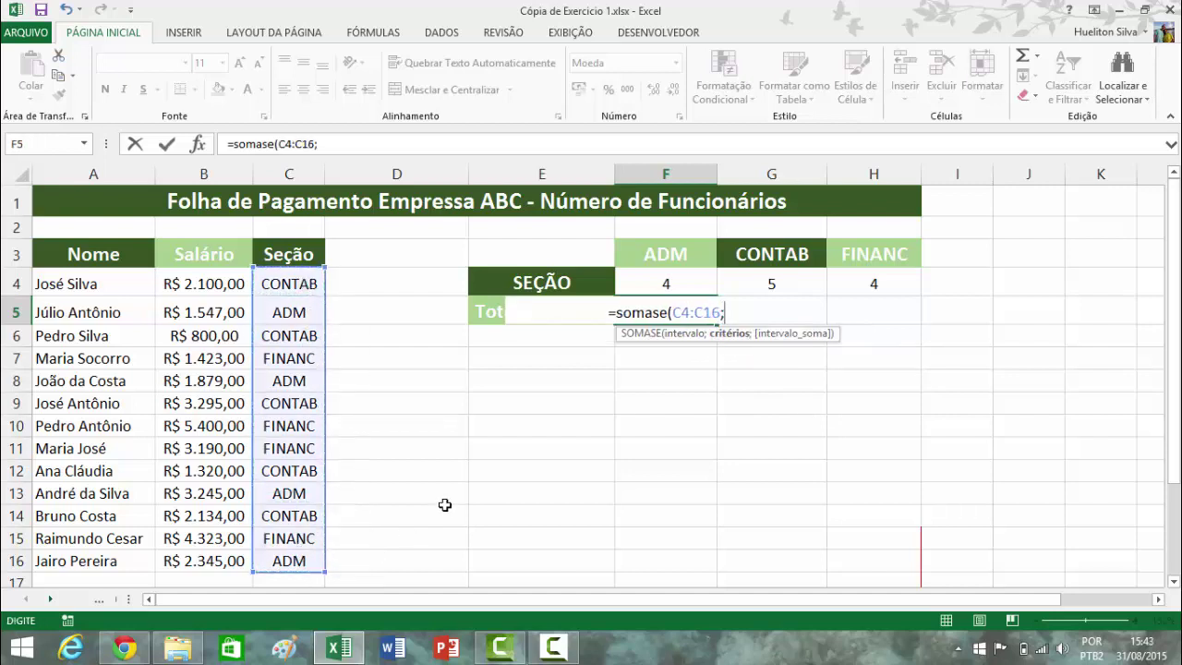
pyautogui.write('"adm')
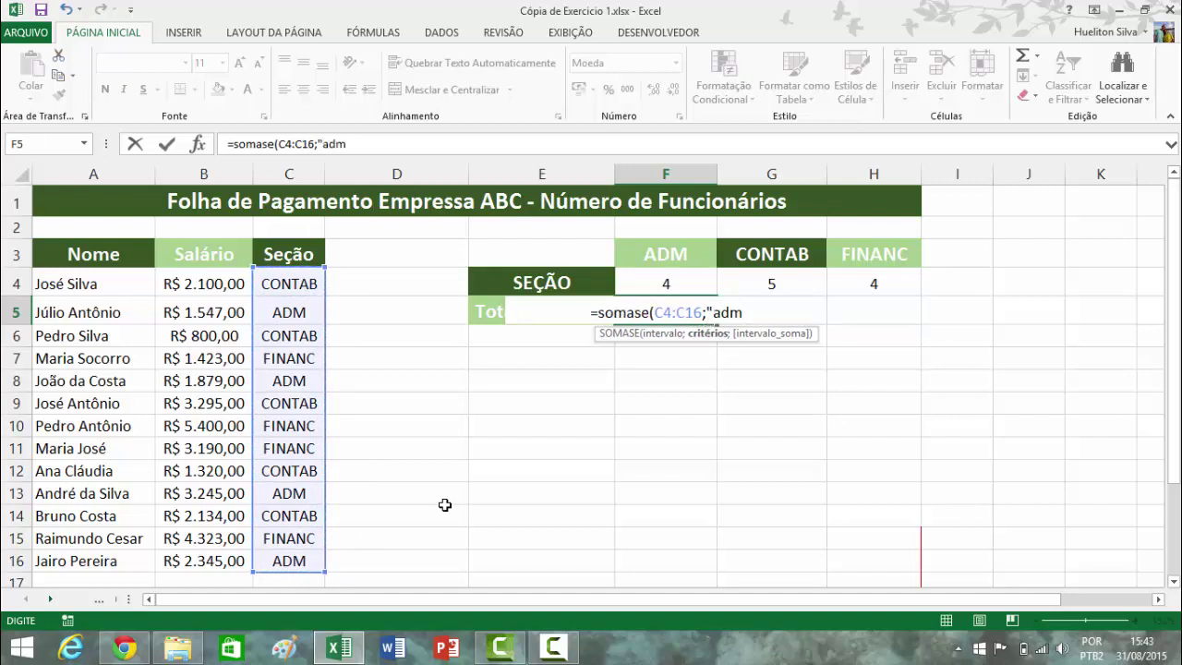
pyautogui.write('";')
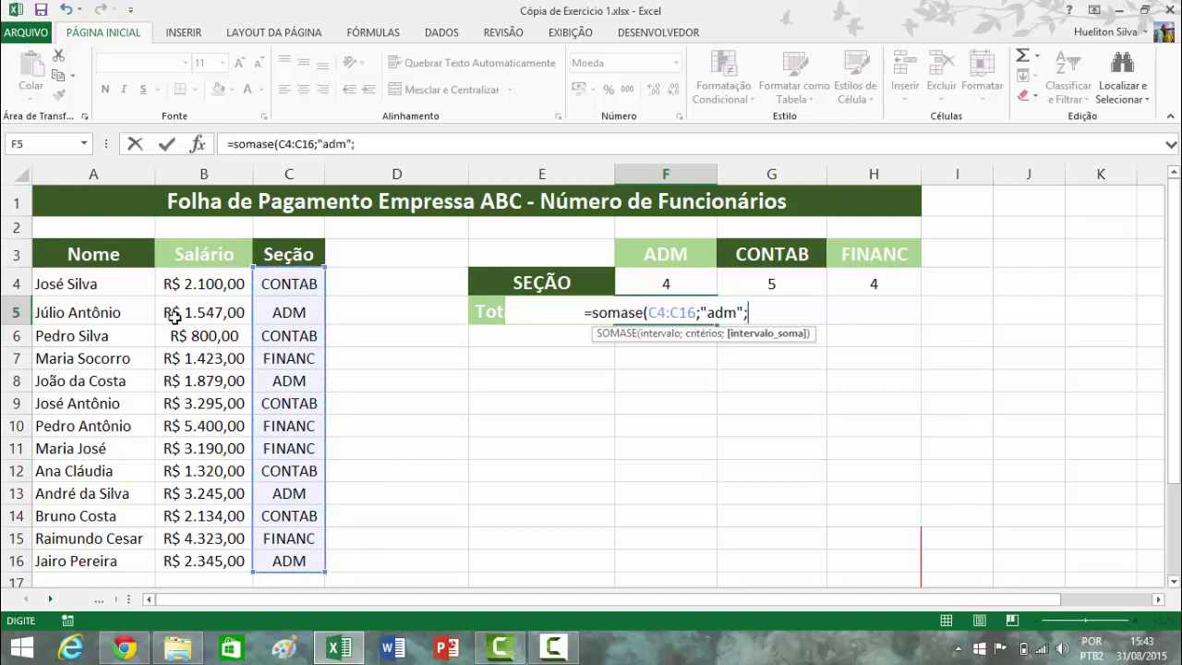
pyautogui.moveTo(198, 288); pyautogui.dragTo(201, 560)
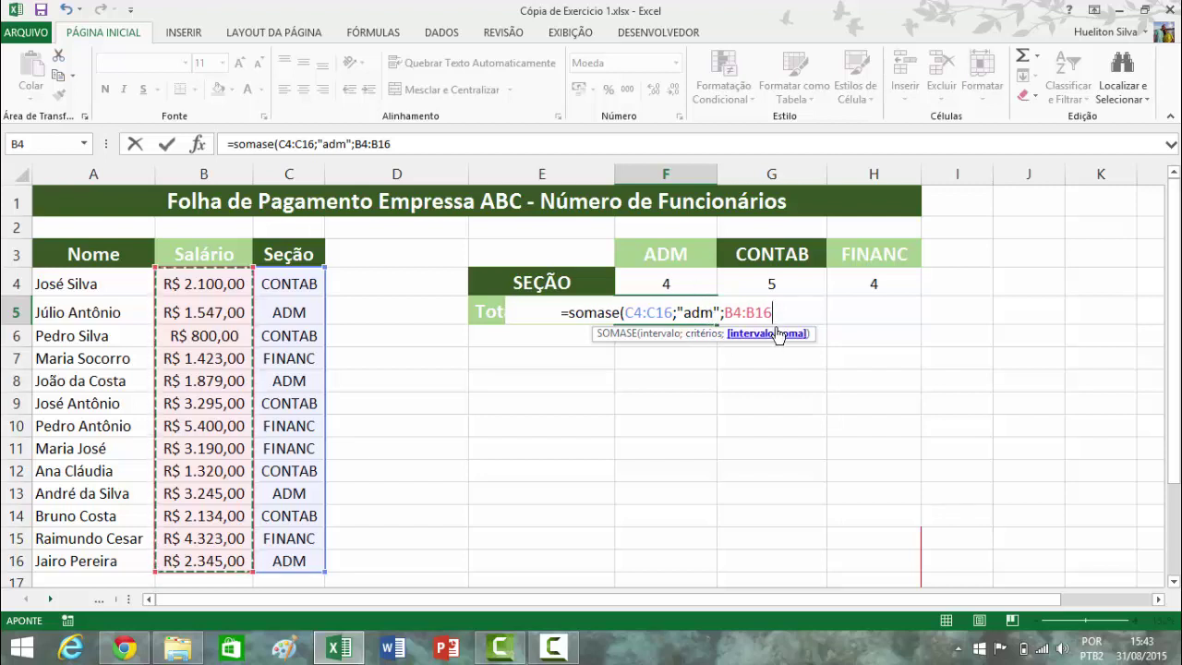
pyautogui.write(')')
pyautogui.press('Return')
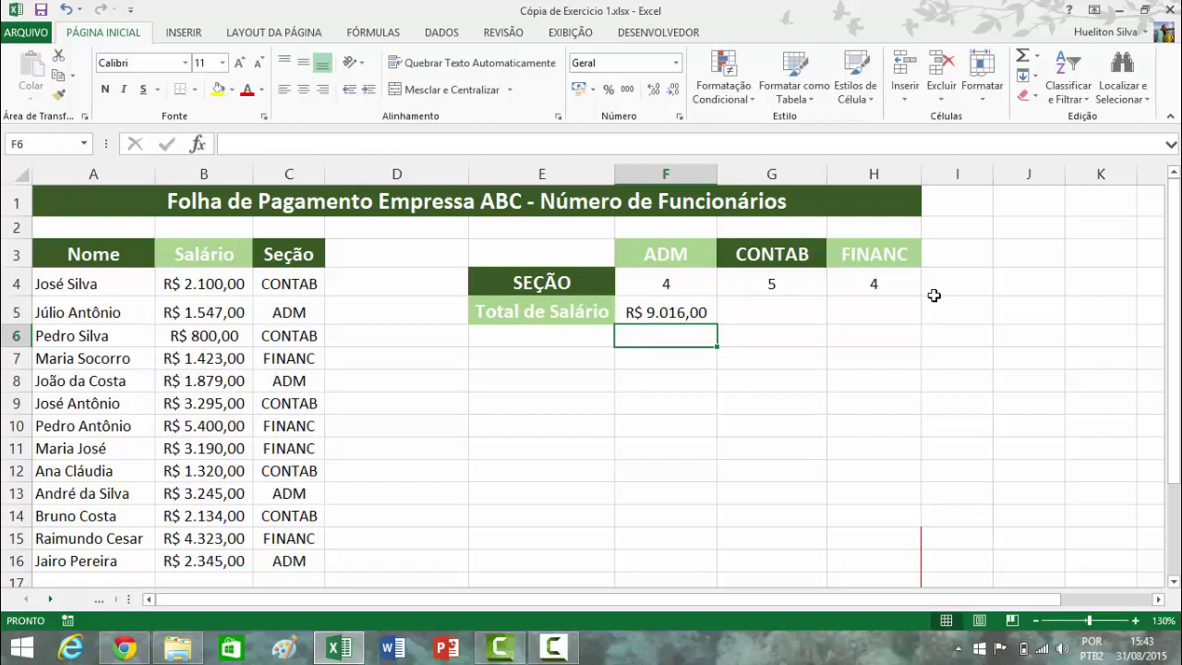
# - Total the CONTAB salaries in G5 with the formula =somase(C4:C16;"contab";B4:B16)
pyautogui.click(783, 314)
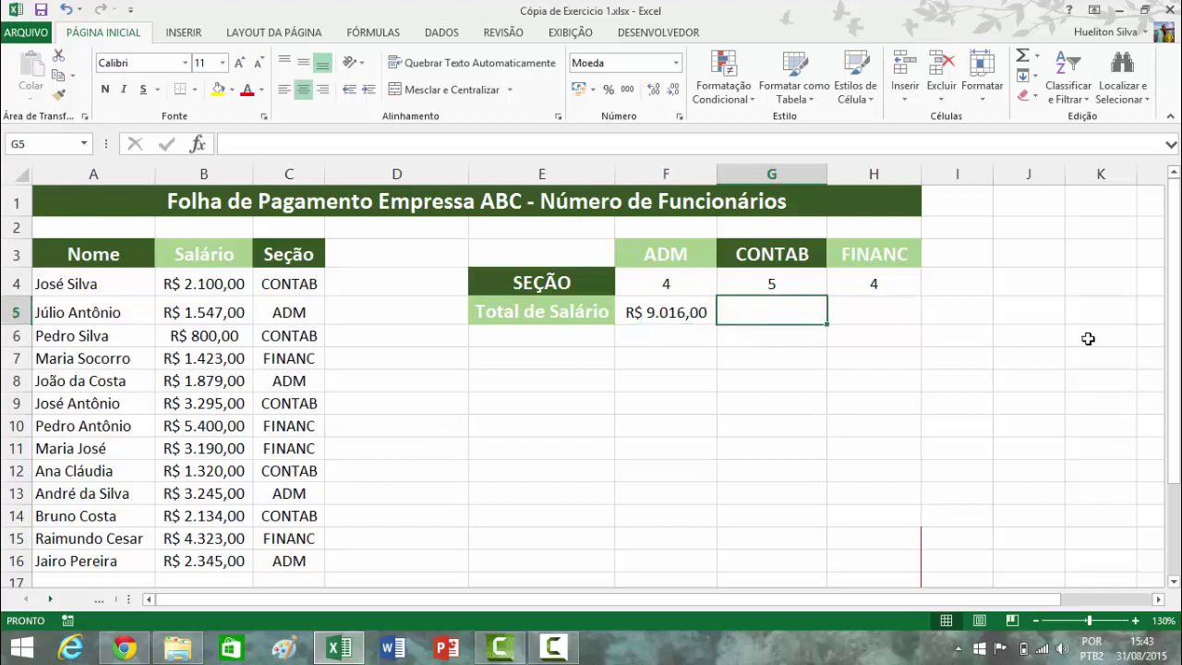
pyautogui.write('=som')
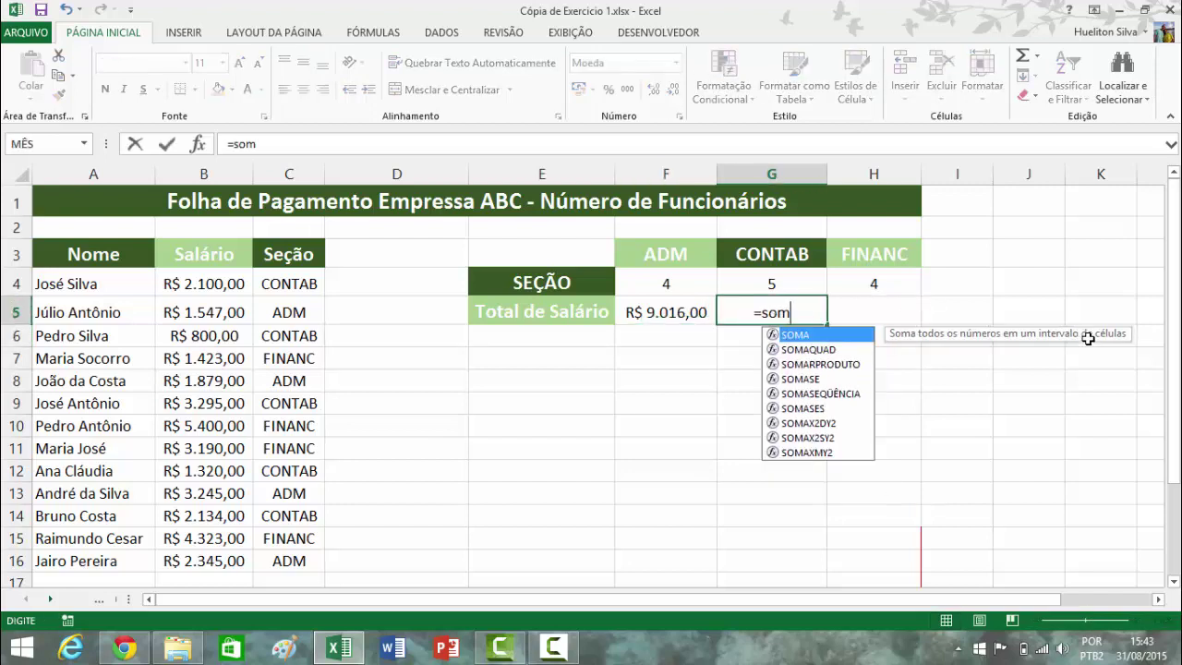
pyautogui.write('ase(')
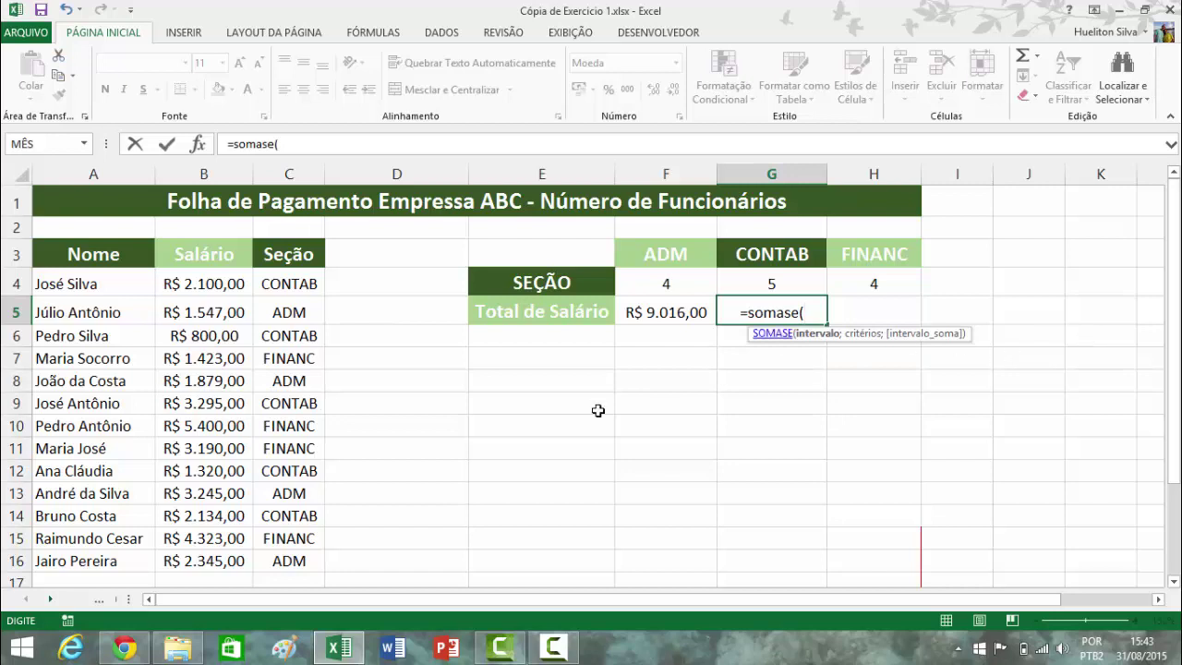
pyautogui.moveTo(306, 287); pyautogui.dragTo(315, 571)
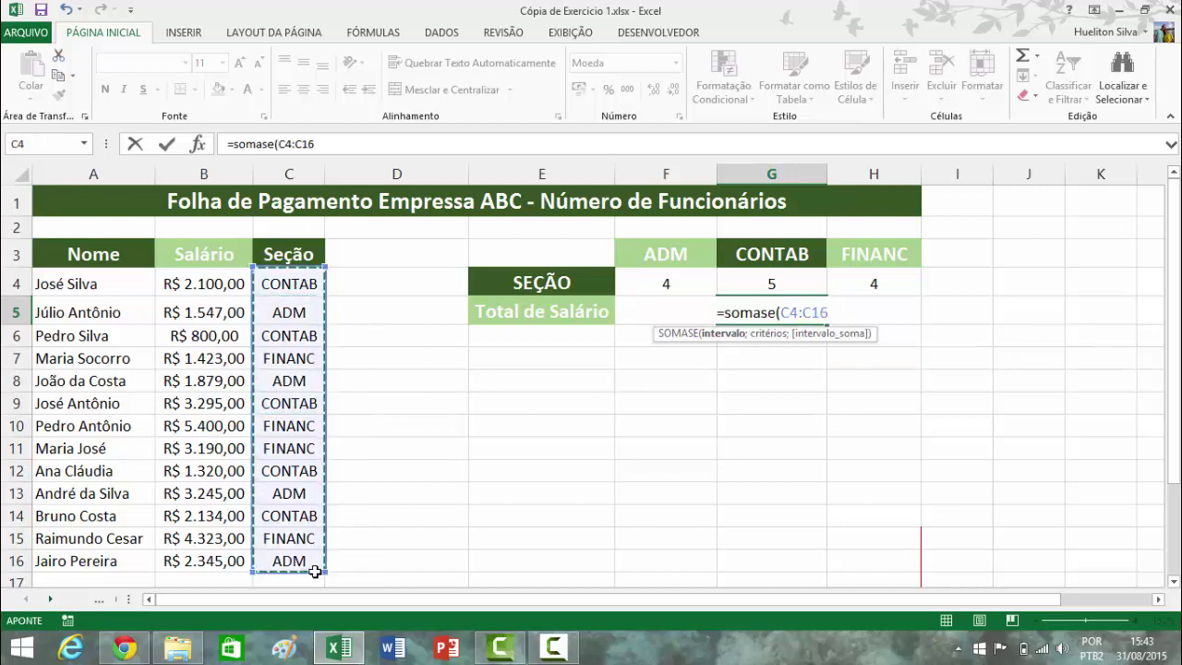
pyautogui.write(';')
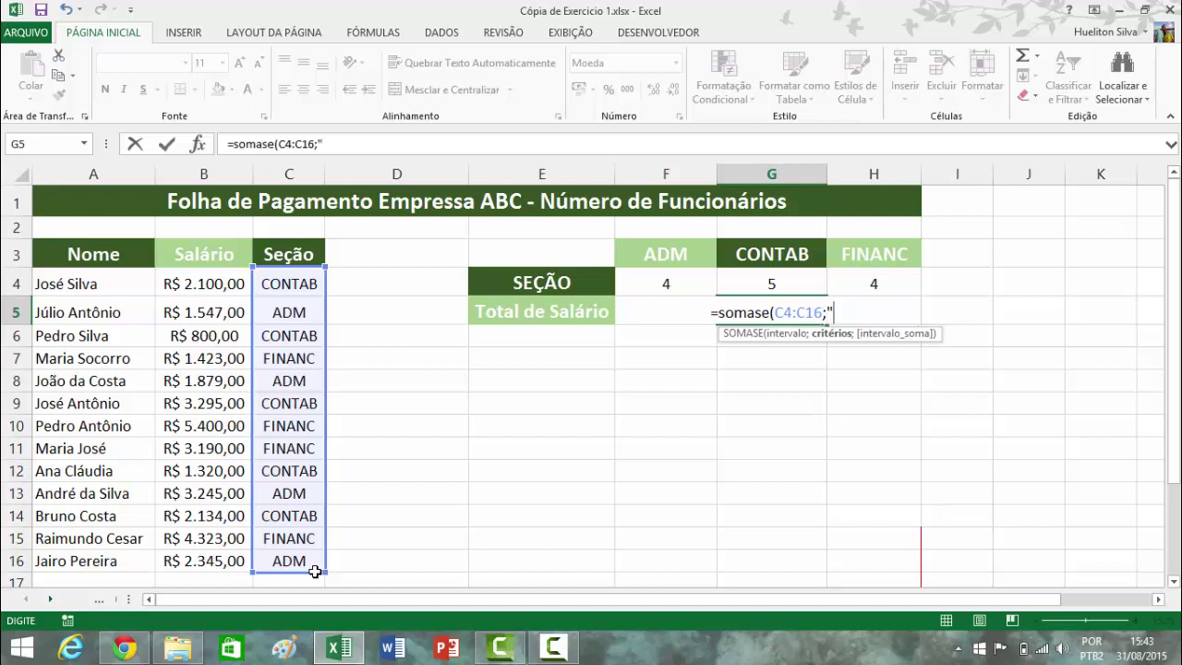
pyautogui.write('"contab')
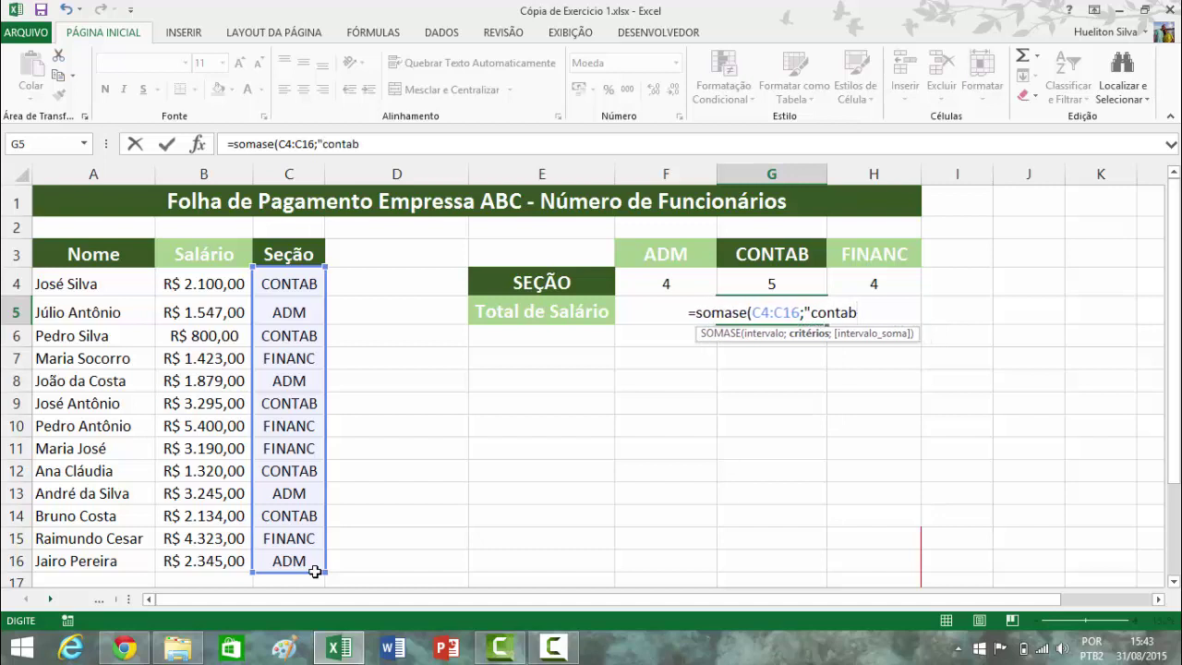
pyautogui.write('";')
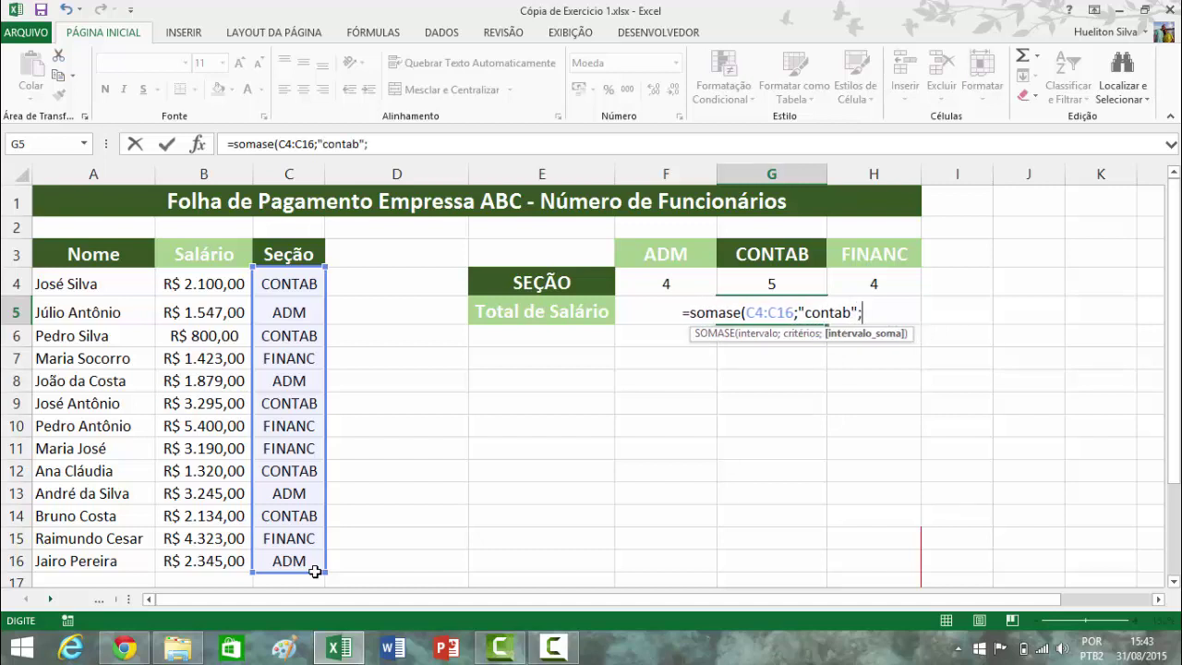
pyautogui.moveTo(197, 285); pyautogui.dragTo(199, 557)
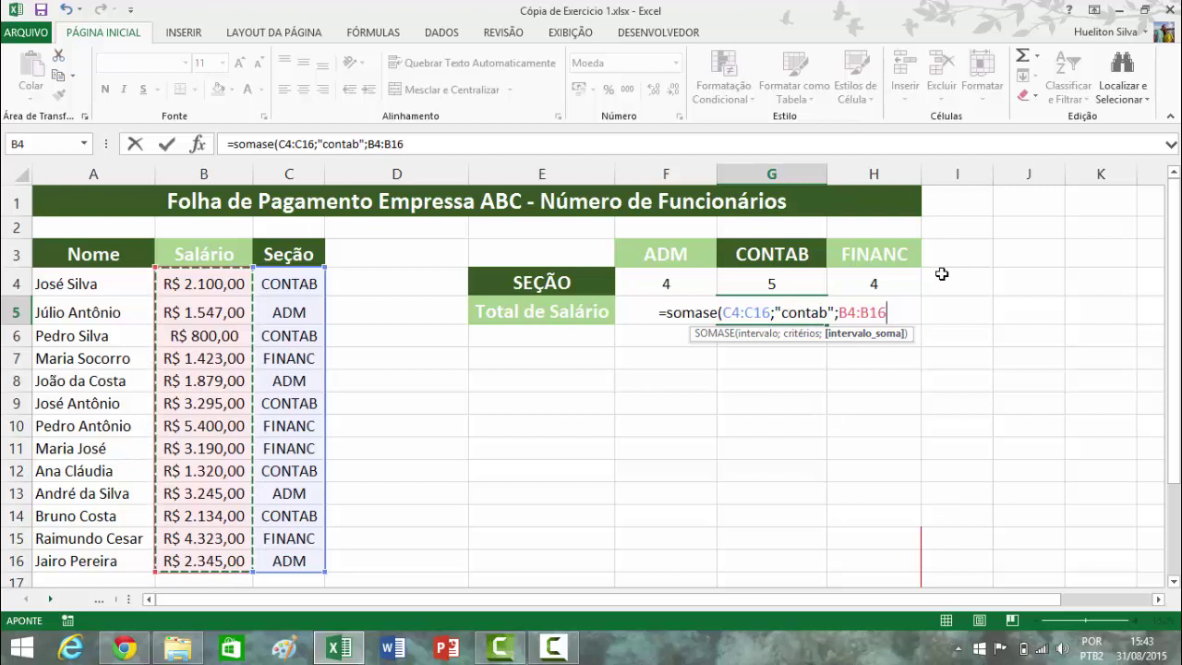
pyautogui.write(')')
pyautogui.press('Return')
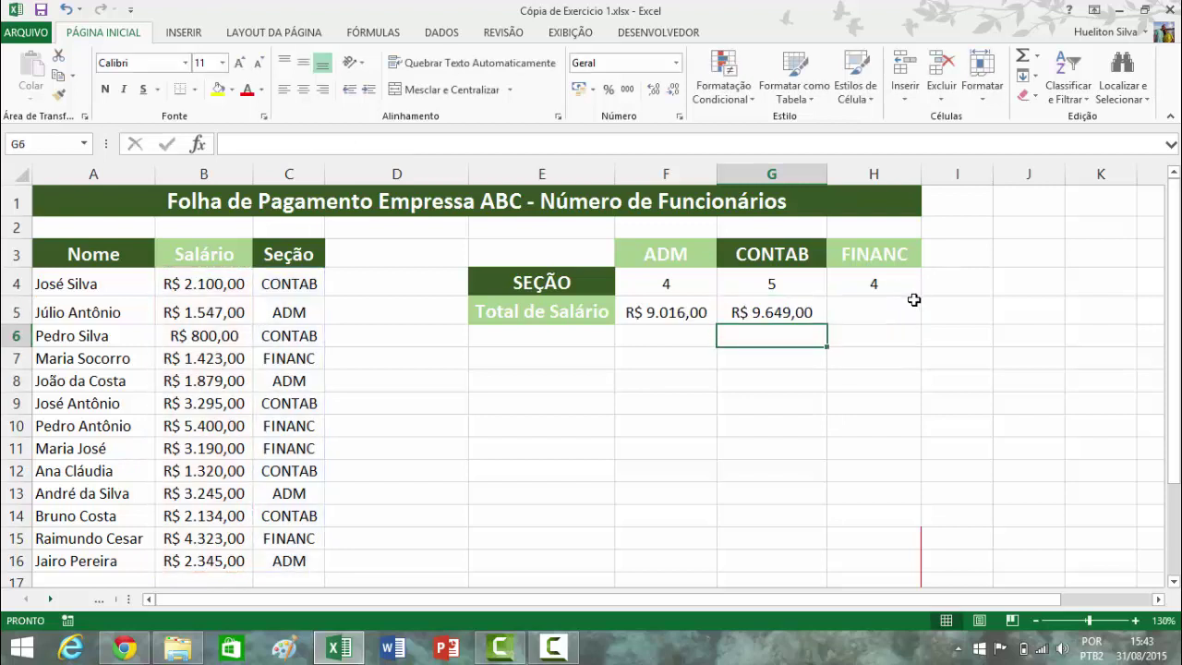
# - Total the FINANC salaries in H5 with the formula =somase(C4:C16;"financ";B4:B16) and autofit column H's width
pyautogui.click(881, 311)
pyautogui.write('=')
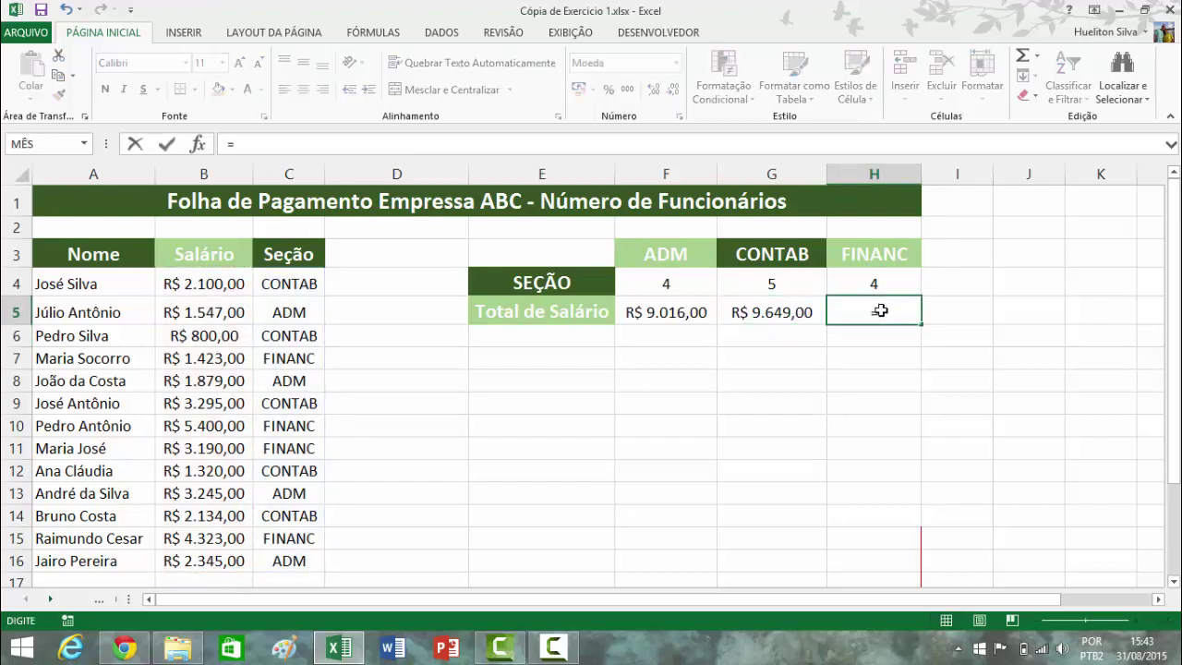
pyautogui.write('somase(')
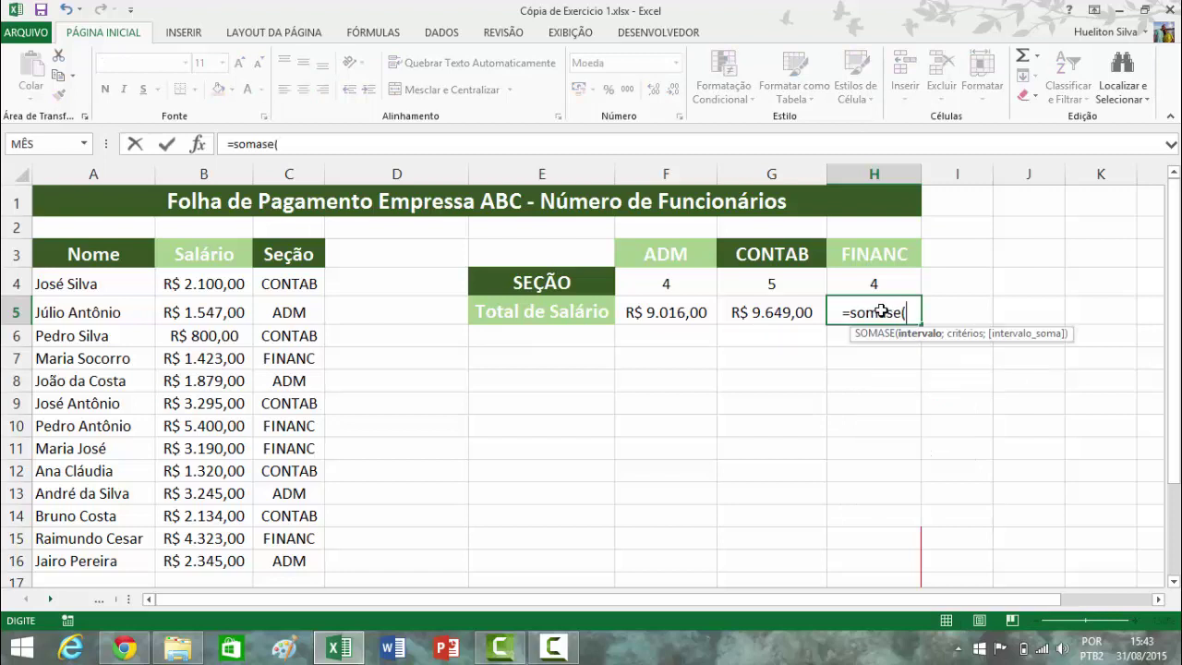
pyautogui.moveTo(305, 283); pyautogui.dragTo(289, 554)
pyautogui.write(';')
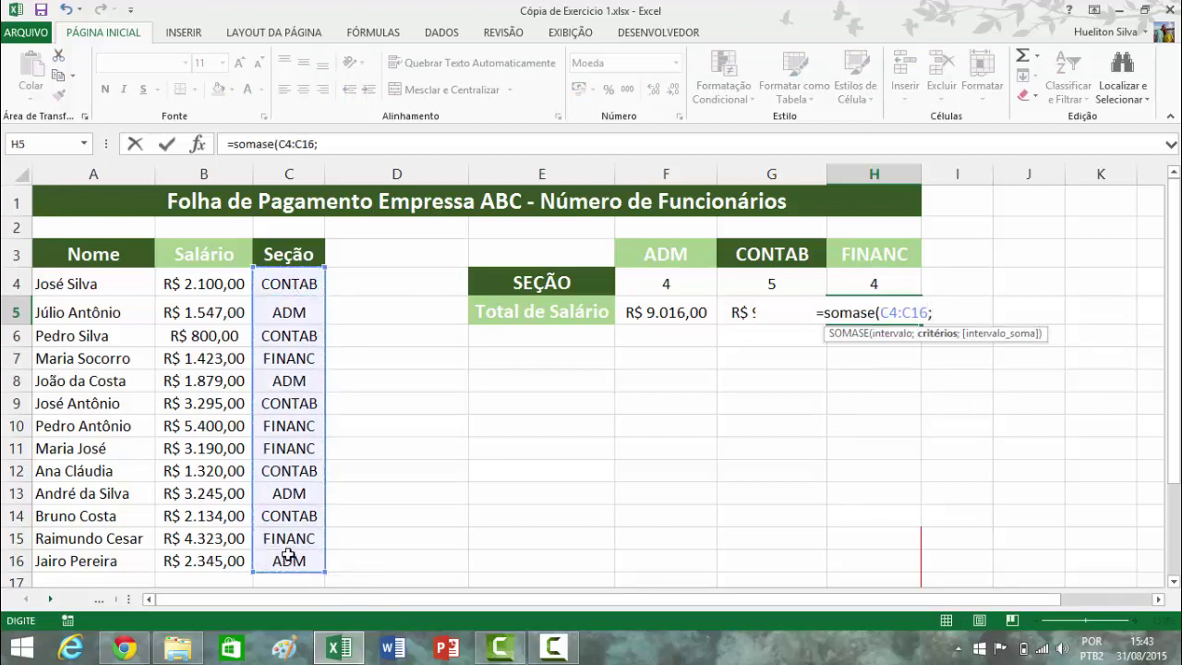
pyautogui.write('"finac')
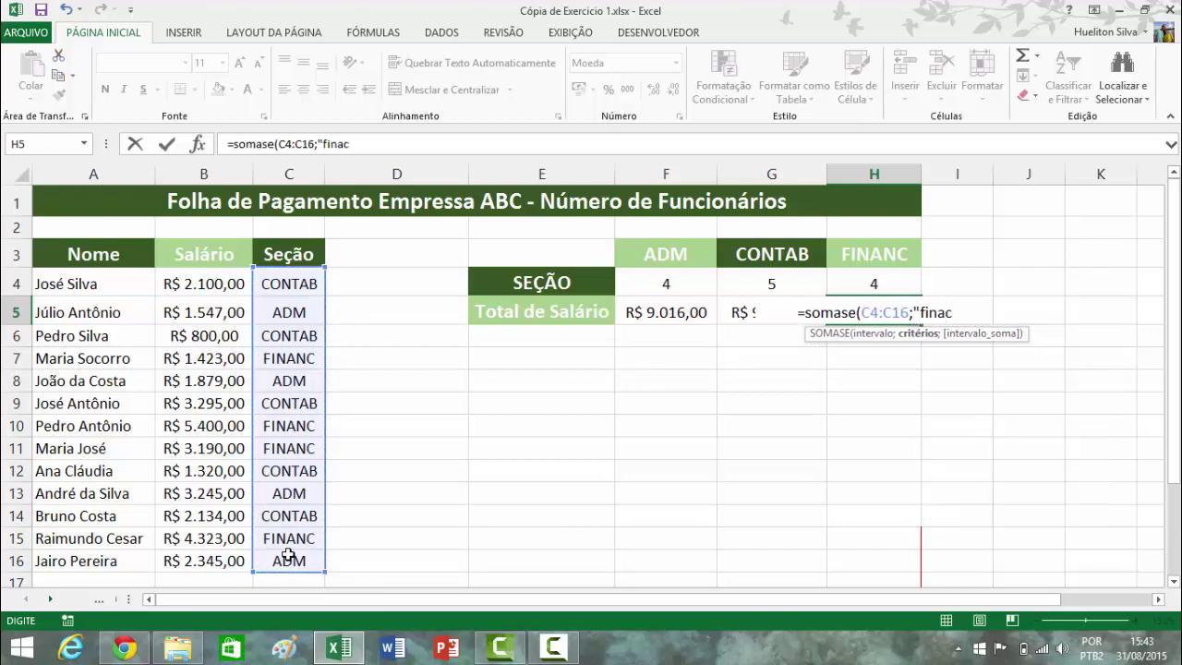
pyautogui.press('BackSpace')
pyautogui.write('nc')
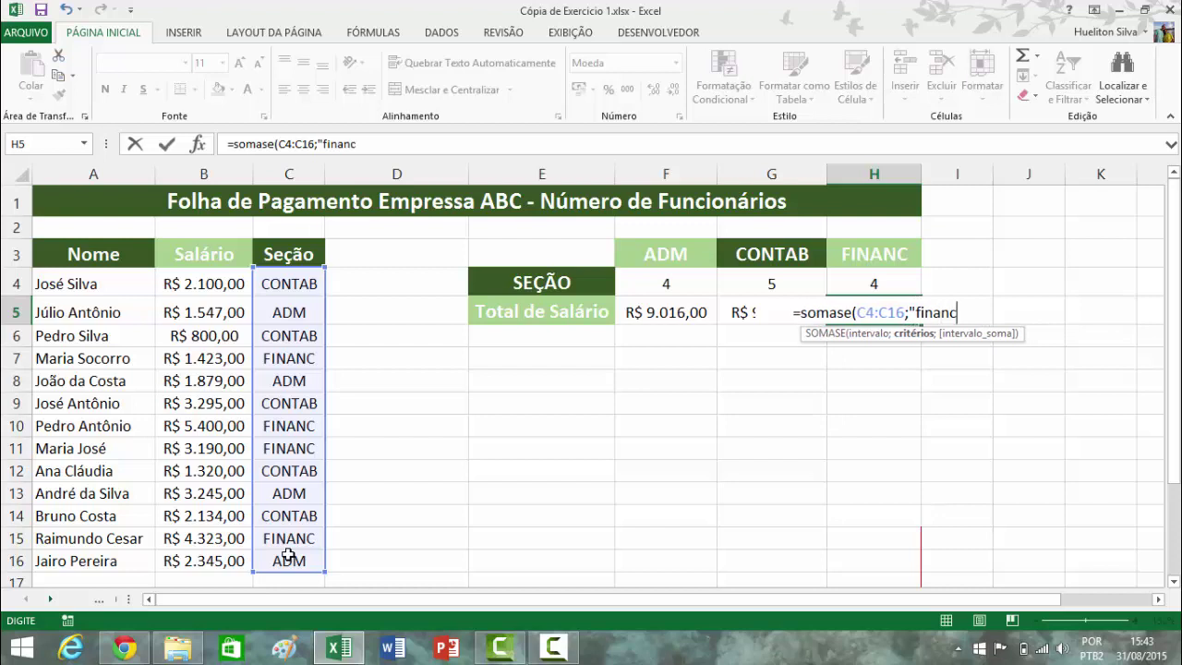
pyautogui.write('"')
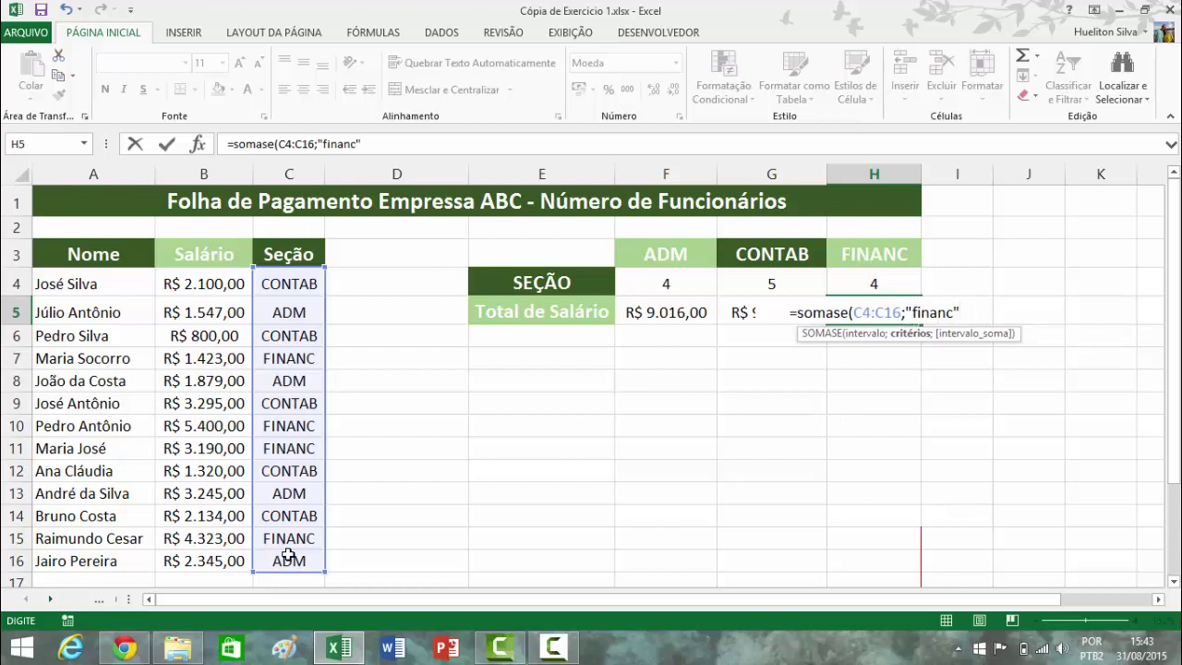
pyautogui.write(';')
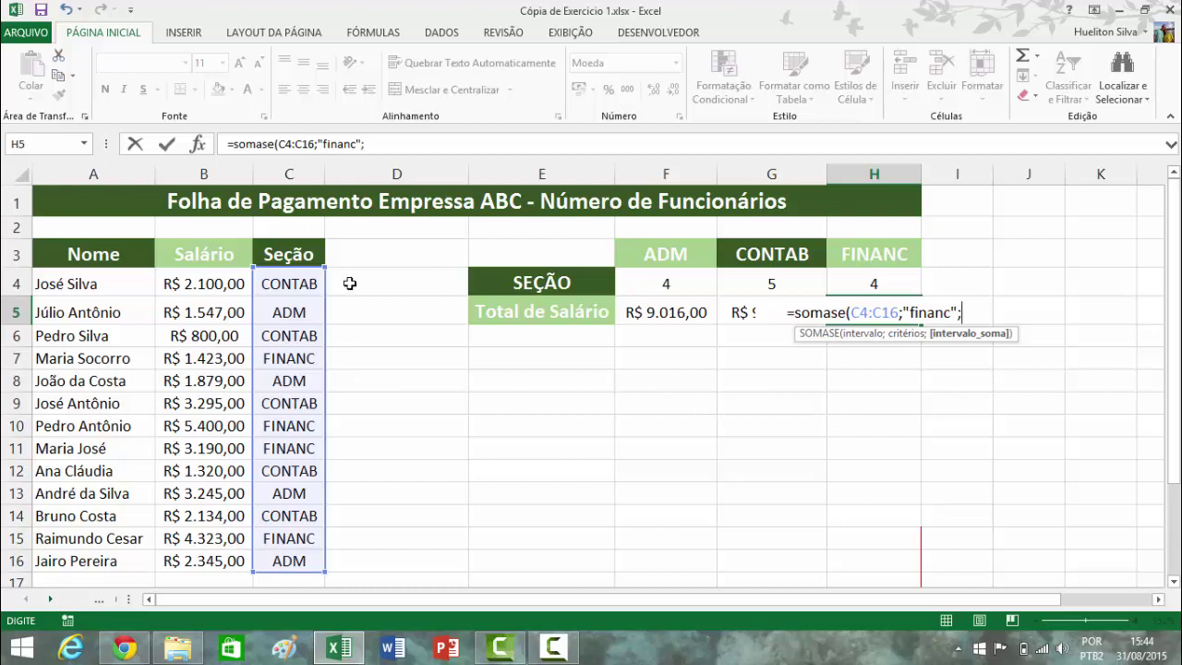
pyautogui.moveTo(182, 289); pyautogui.dragTo(226, 561)
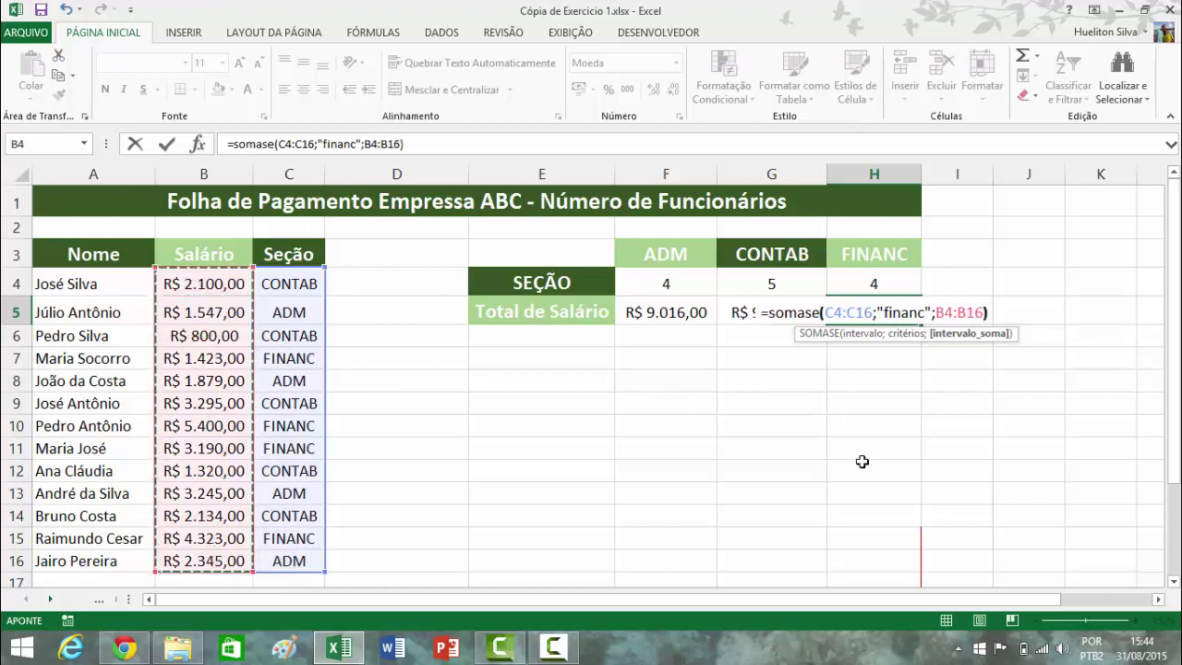
pyautogui.press('Return')
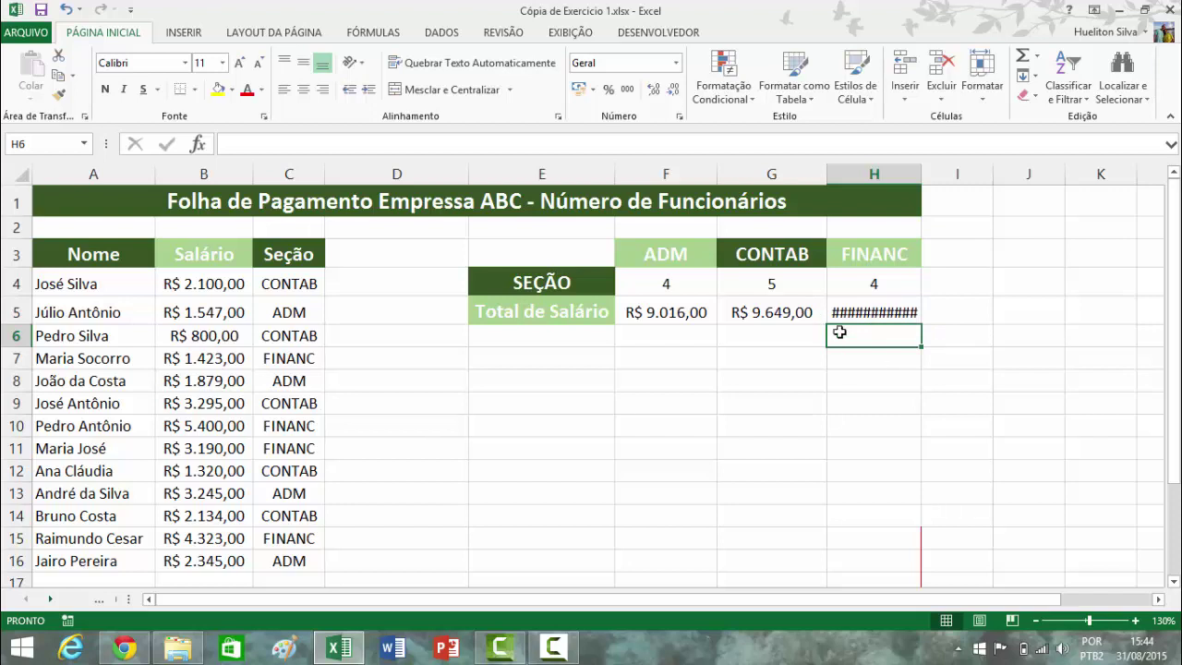
pyautogui.doubleClick(925, 174)
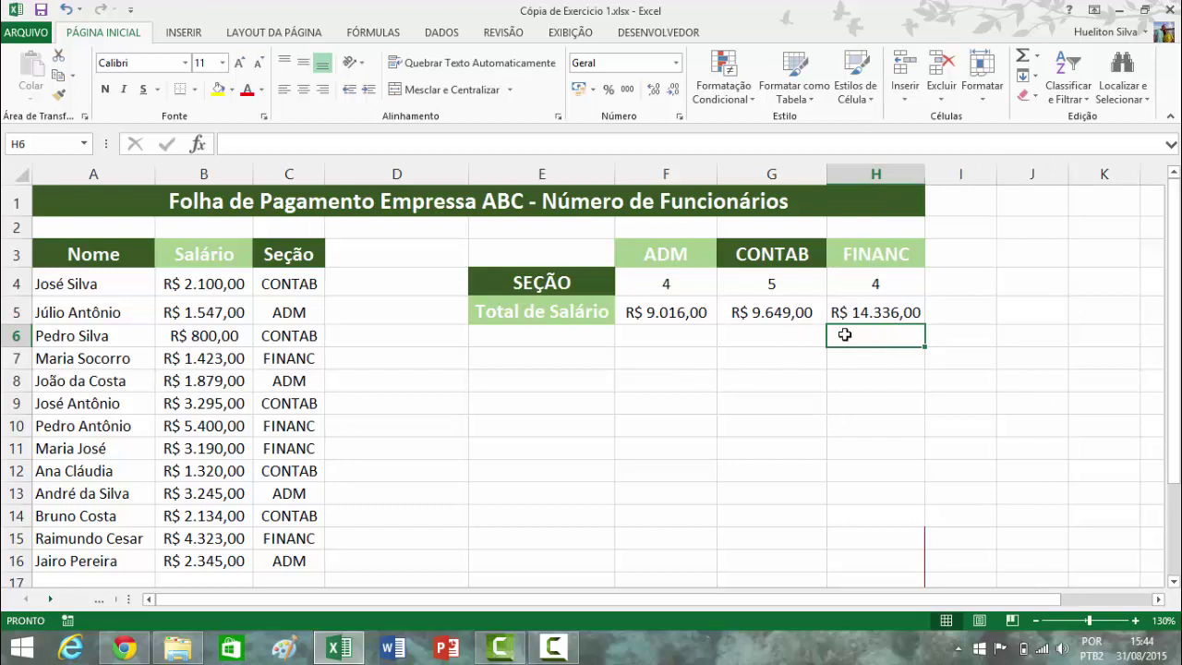
# - Review the FINANC formula in H5, the end of the payroll list around row 17, and the salary totals per section
pyautogui.click(891, 310)
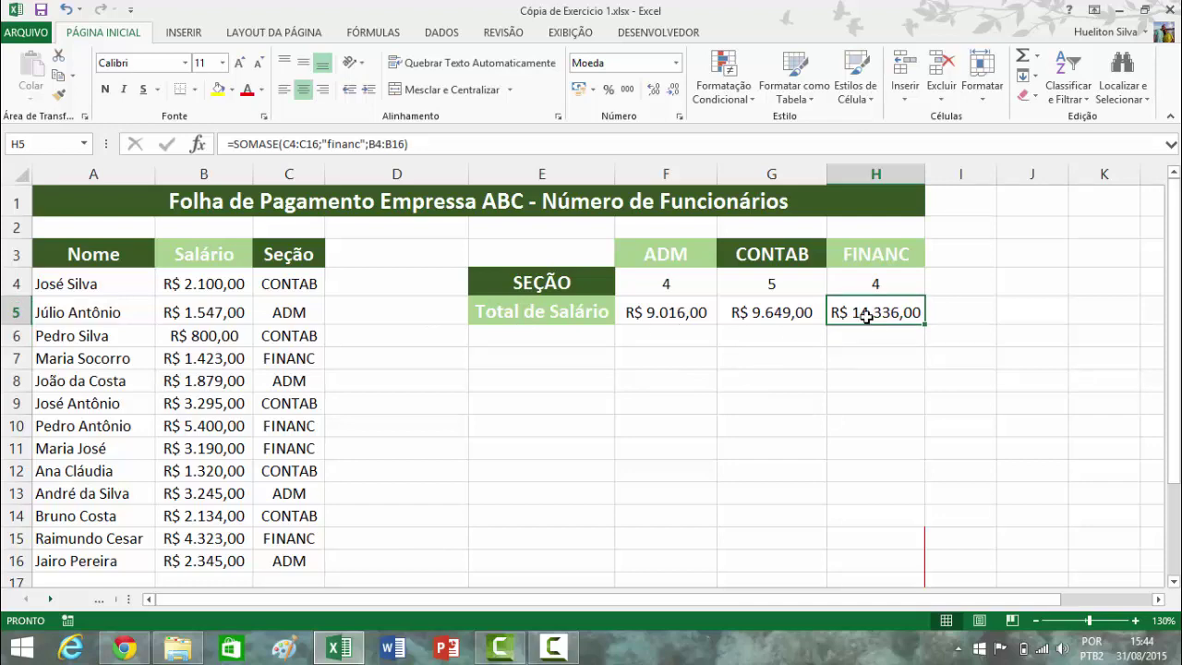
pyautogui.scroll(-3, 212, 308)
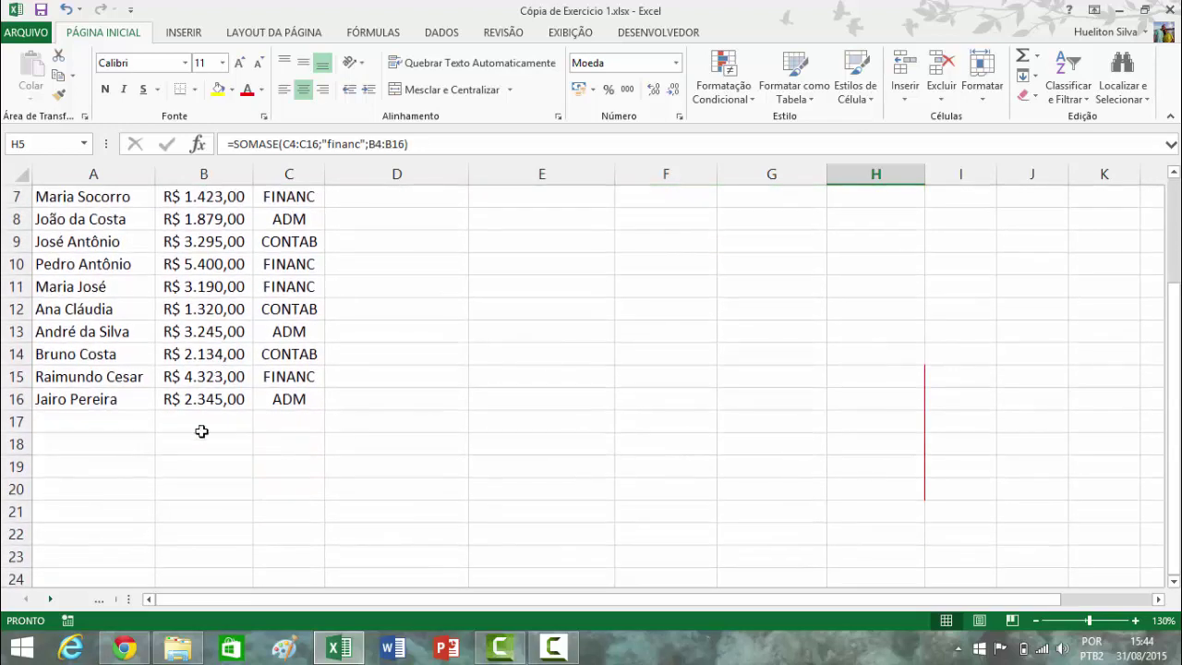
pyautogui.moveTo(219, 356); pyautogui.dragTo(217, 536)
pyautogui.scroll(3, 215, 303)
pyautogui.click(101, 443)
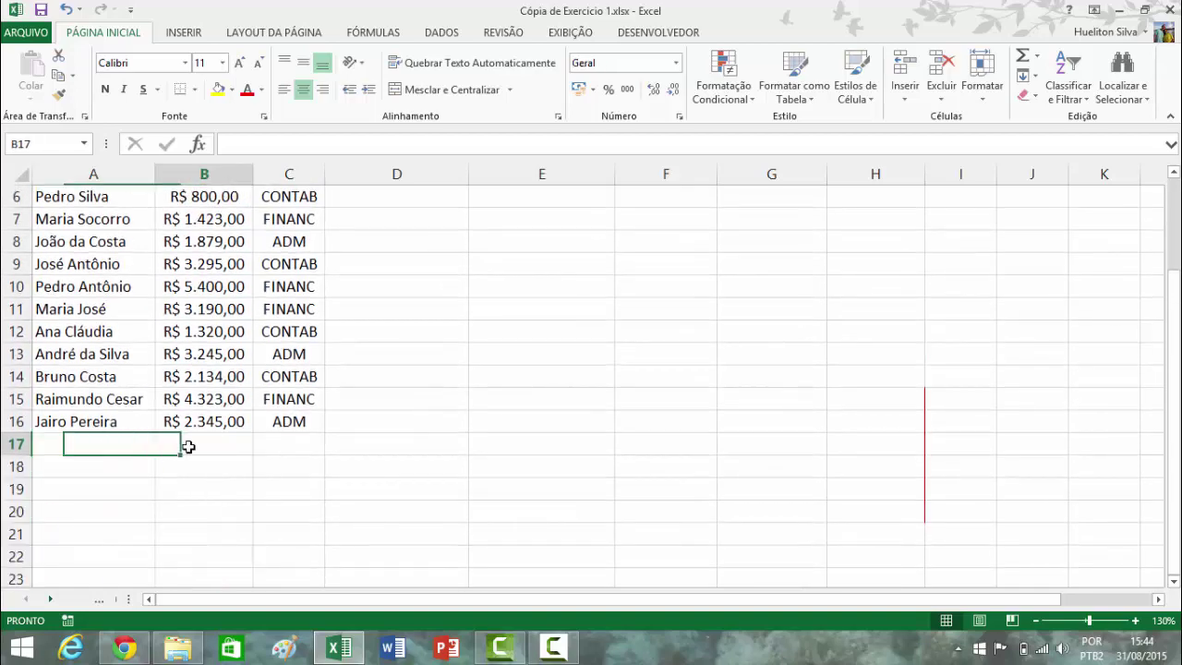
pyautogui.click(276, 444)
pyautogui.scroll(2, 573, 453)
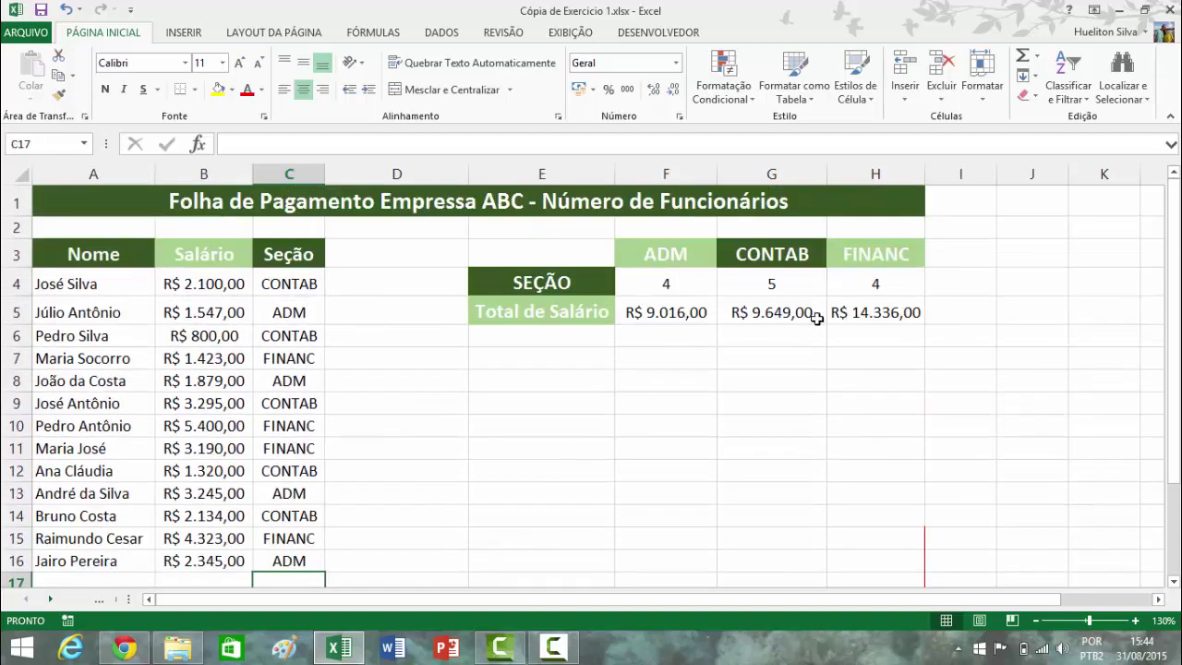
pyautogui.scroll(-1, 794, 325)
pyautogui.scroll(1, 804, 305)
pyautogui.scroll(-1, 858, 259)
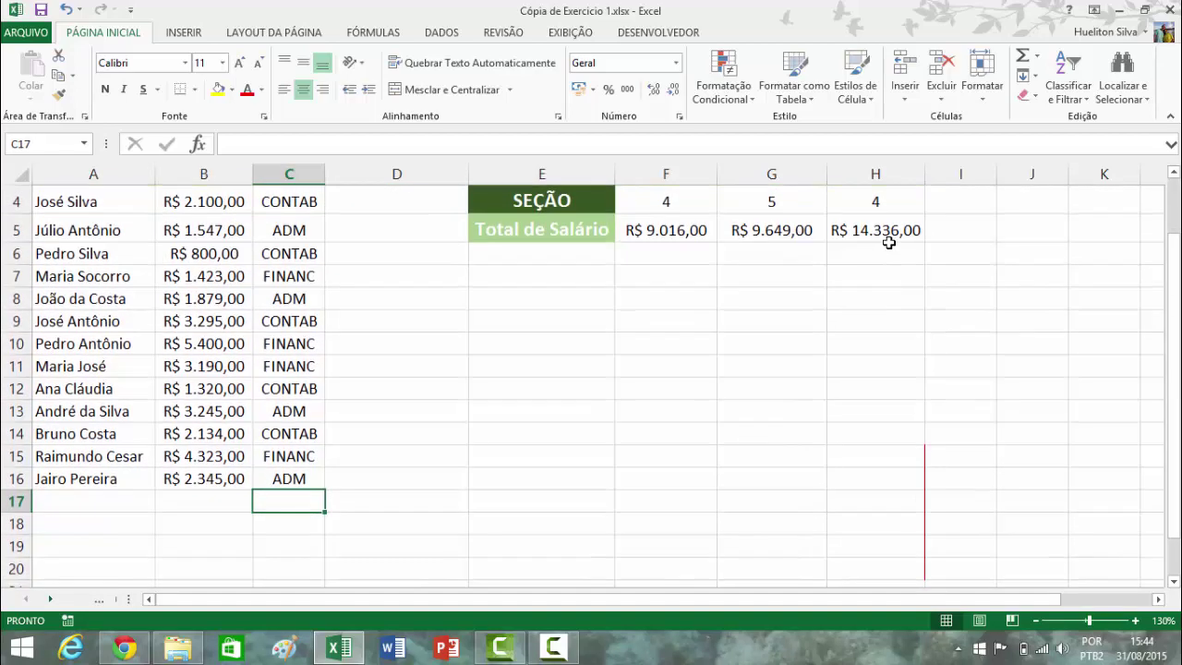
# - Extend the ranges of the ADM salary total in F5 to C4:C160 and B4:B160
pyautogui.scroll(1, 864, 235)
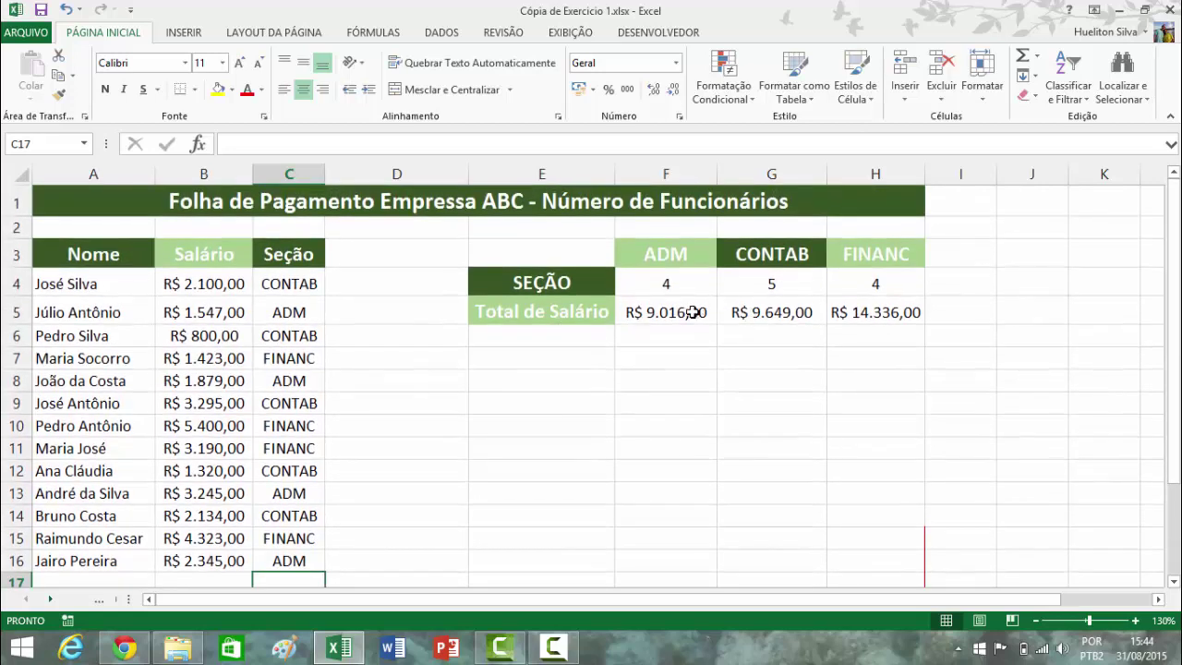
pyautogui.click(693, 312)
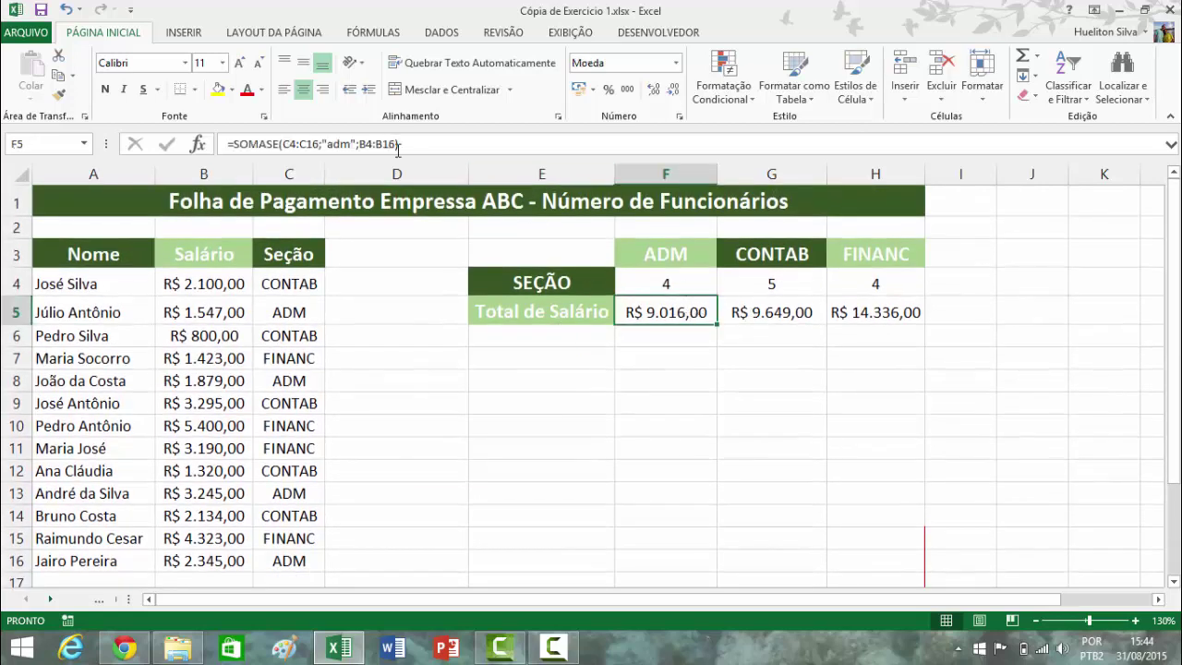
pyautogui.doubleClick(680, 318)
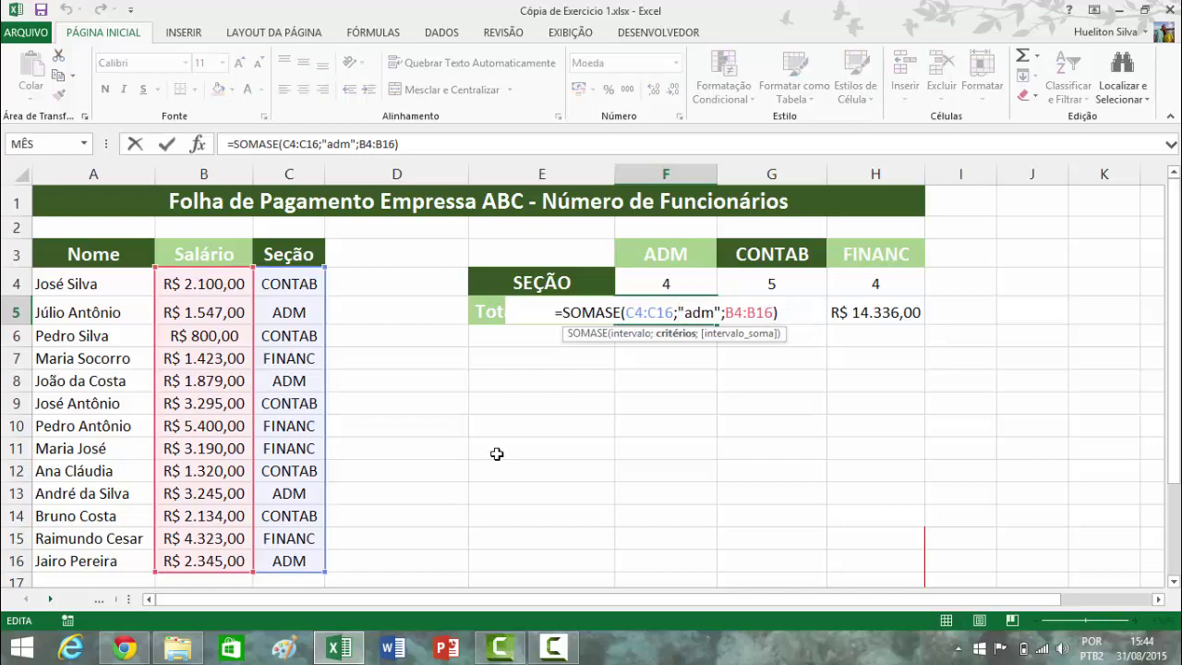
pyautogui.scroll(-1, 496, 453)
pyautogui.scroll(1, 788, 303)
pyautogui.click(774, 314)
pyautogui.write('0')
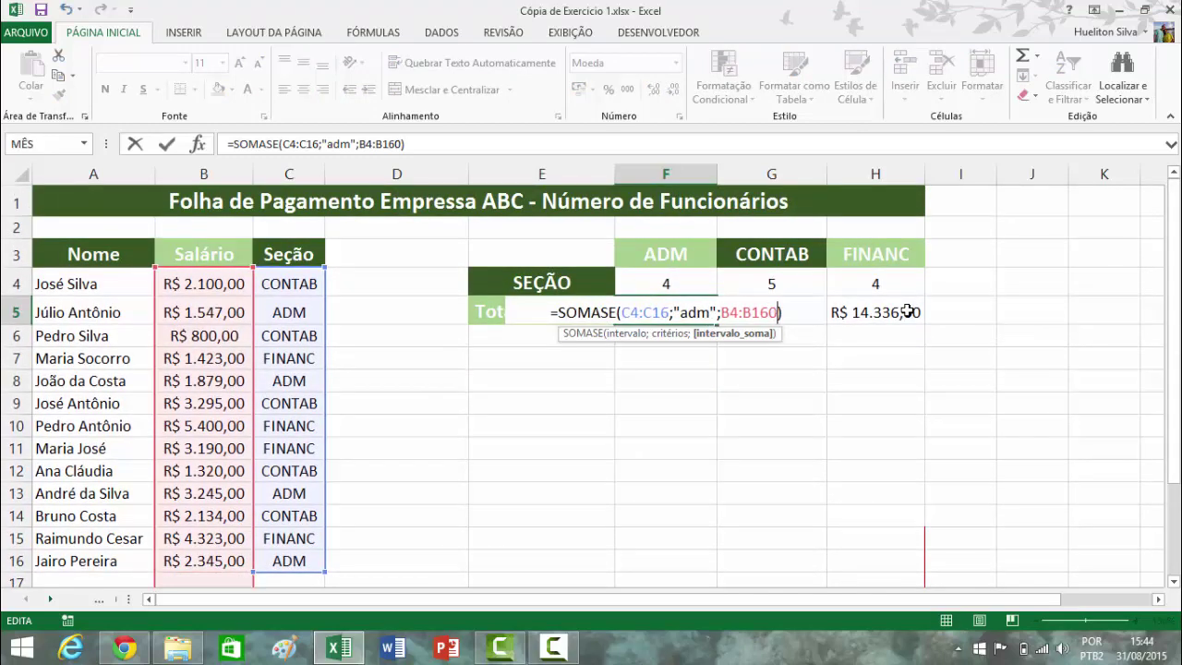
pyautogui.click(669, 312)
pyautogui.write('0')
pyautogui.press('Return')
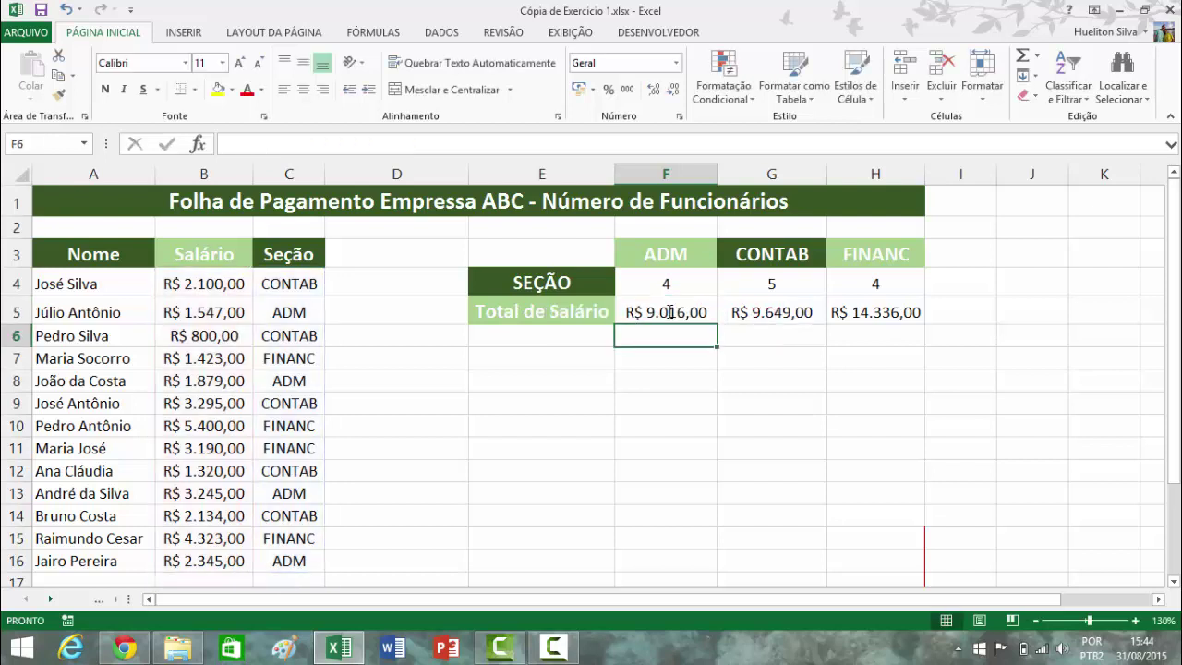
# - Add a test employee in row 17 with a first name, a salary of 1000 and the section adm
pyautogui.scroll(-2, 610, 342)
pyautogui.click(127, 419)
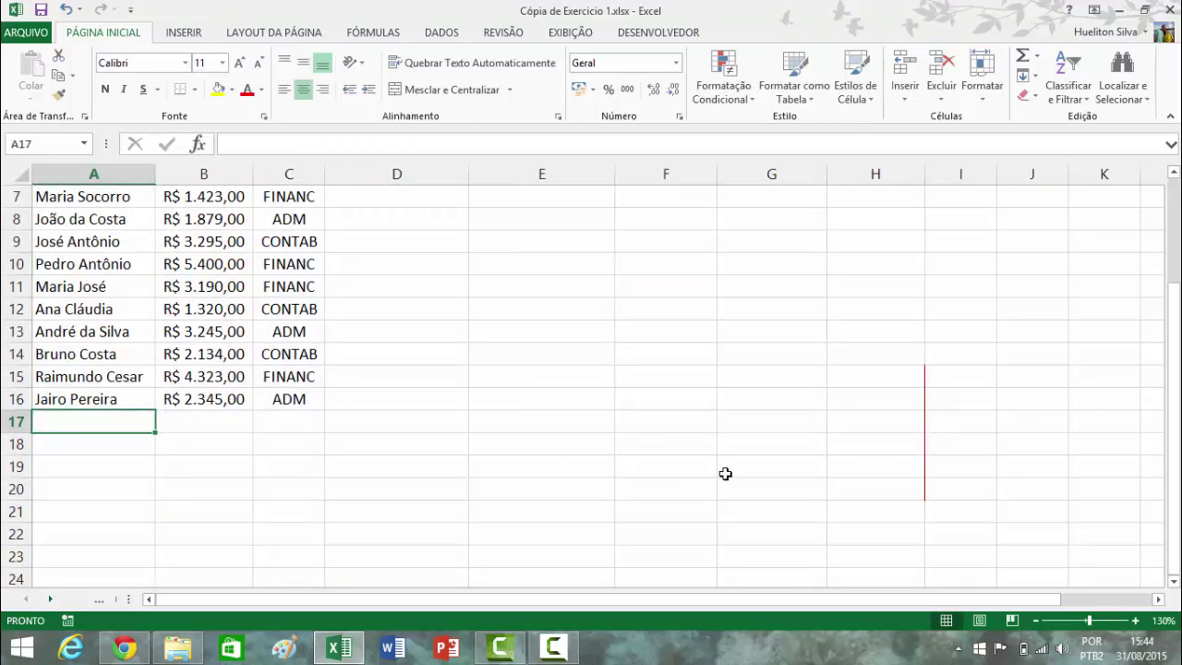
pyautogui.write('Jo')
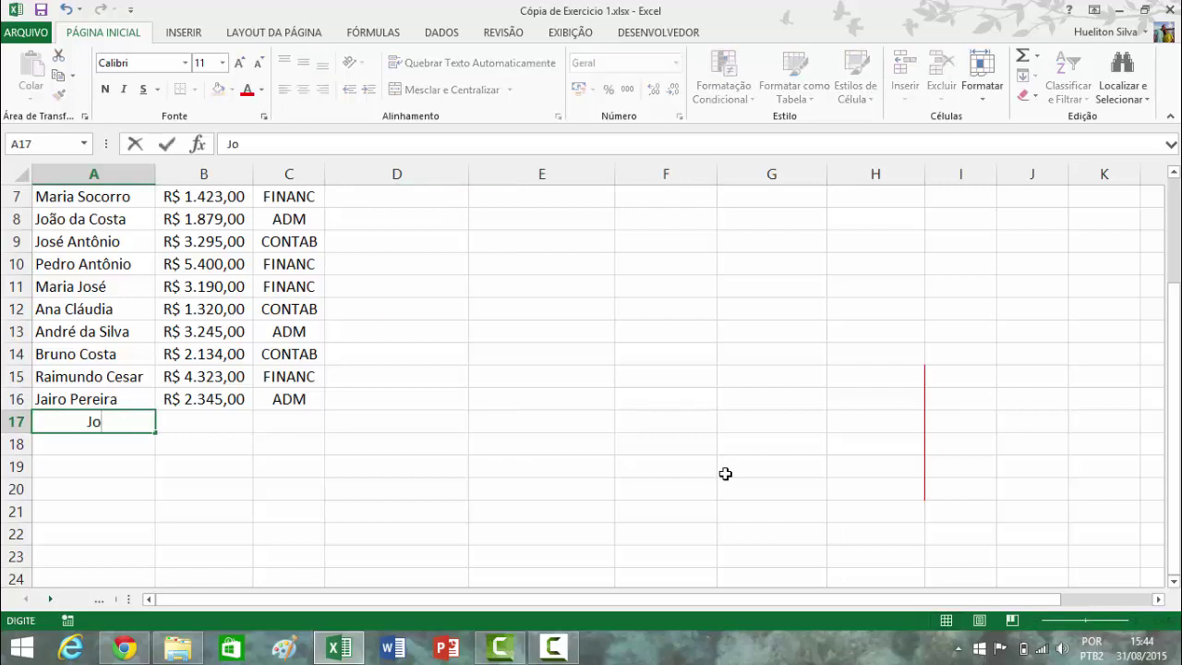
pyautogui.write('ão')
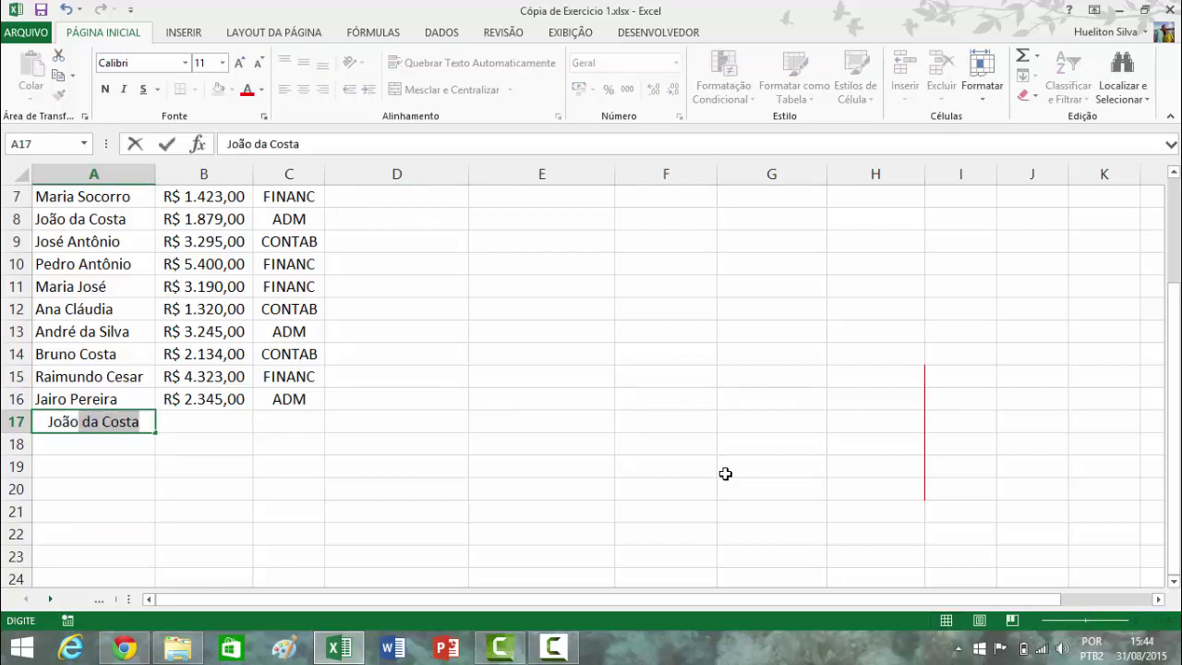
pyautogui.press('BackSpace')
pyautogui.press('Tab')
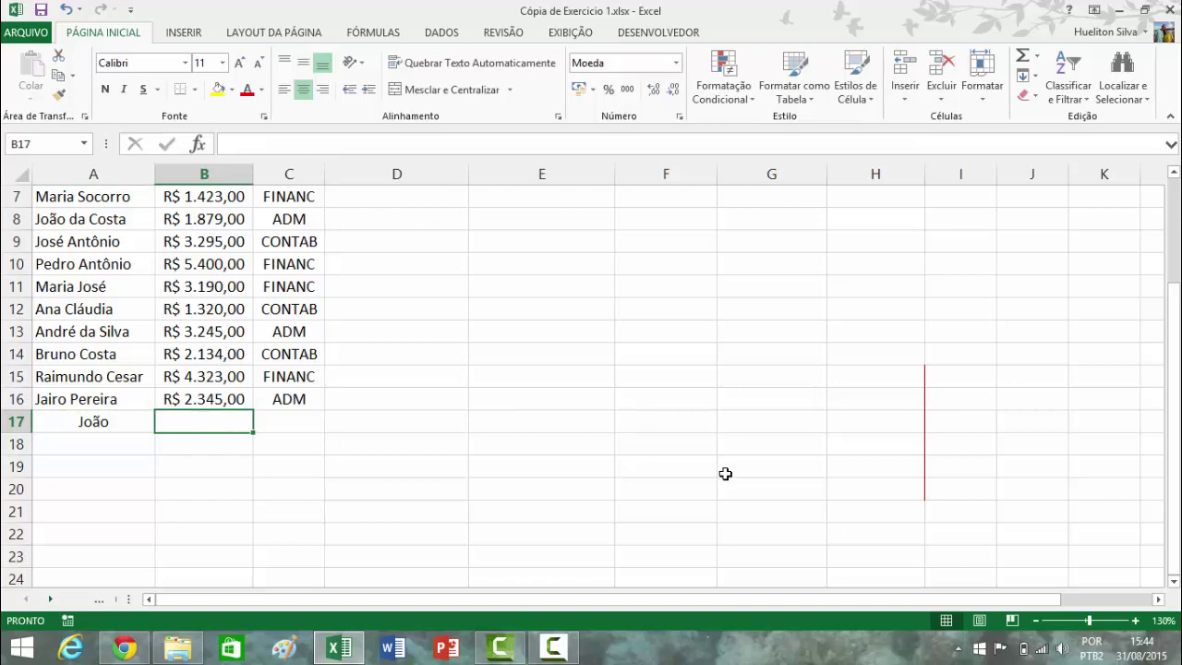
pyautogui.write('1000')
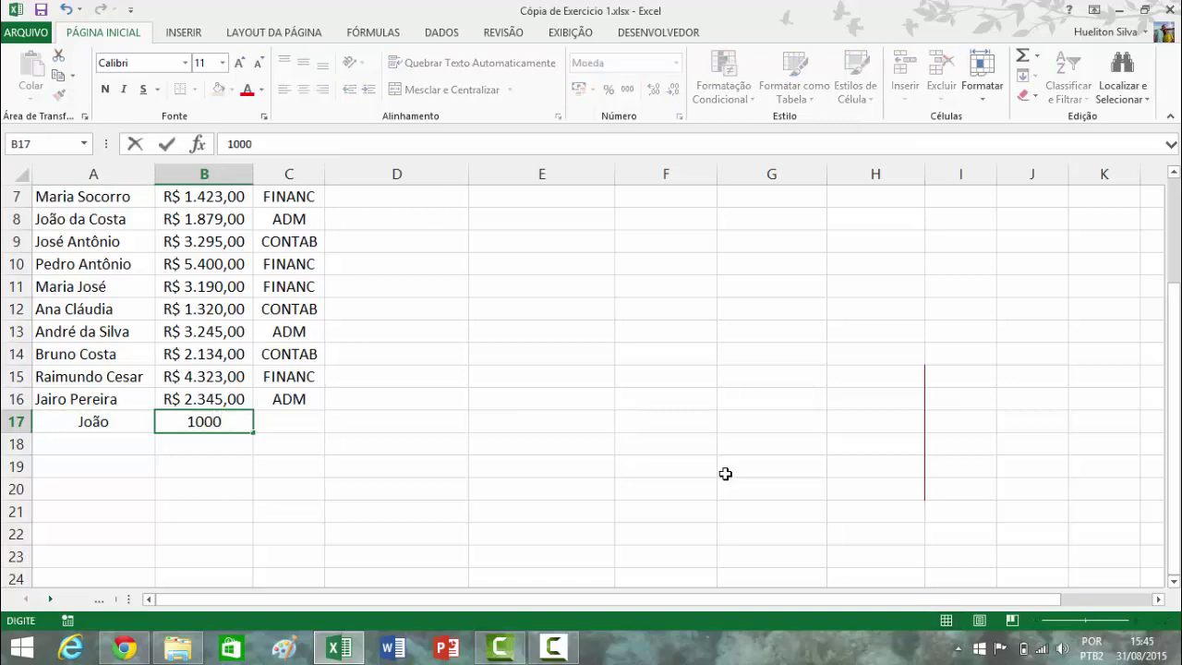
pyautogui.press('Tab')
pyautogui.write('adm')
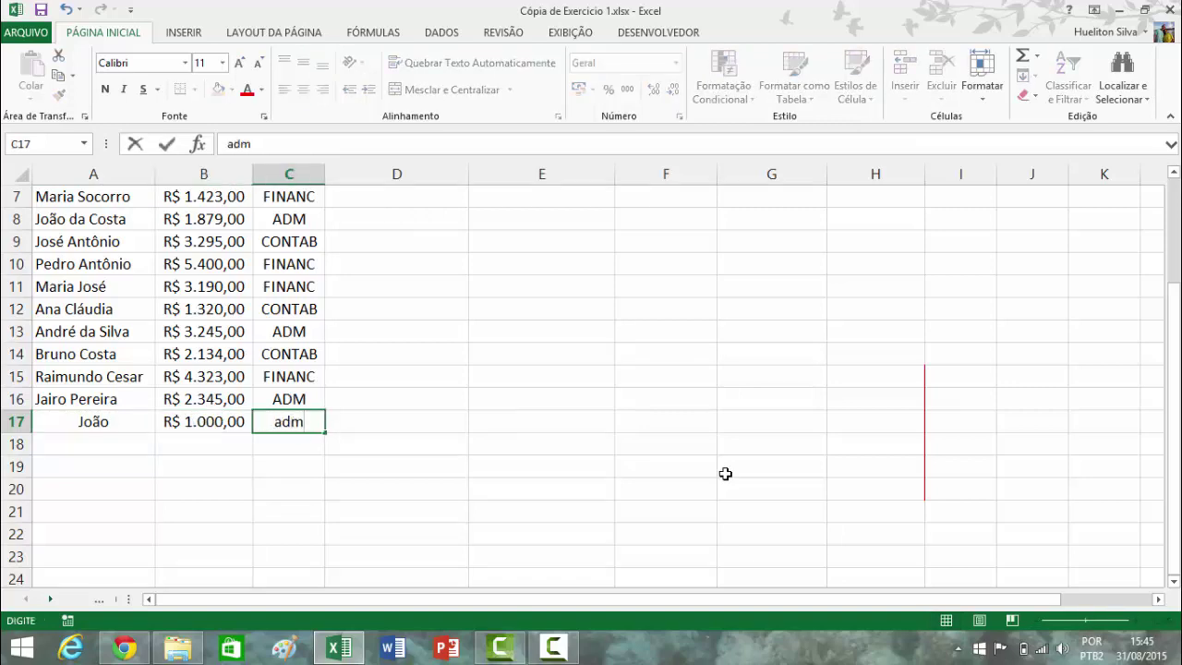
pyautogui.press('Tab')
pyautogui.scroll(2, 1005, 478)
pyautogui.scroll(-2, 562, 410)
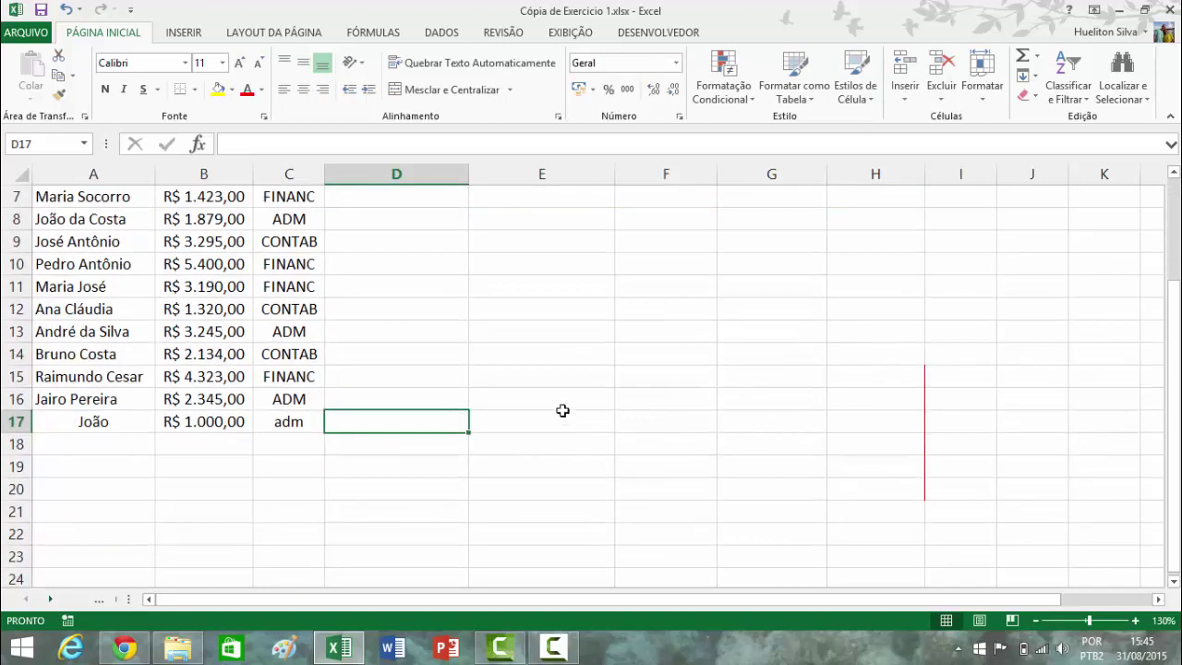
# - Fill the section ADM from C16 down into C17 to replace the lowercase entry
pyautogui.click(263, 422)
pyautogui.click(311, 400)
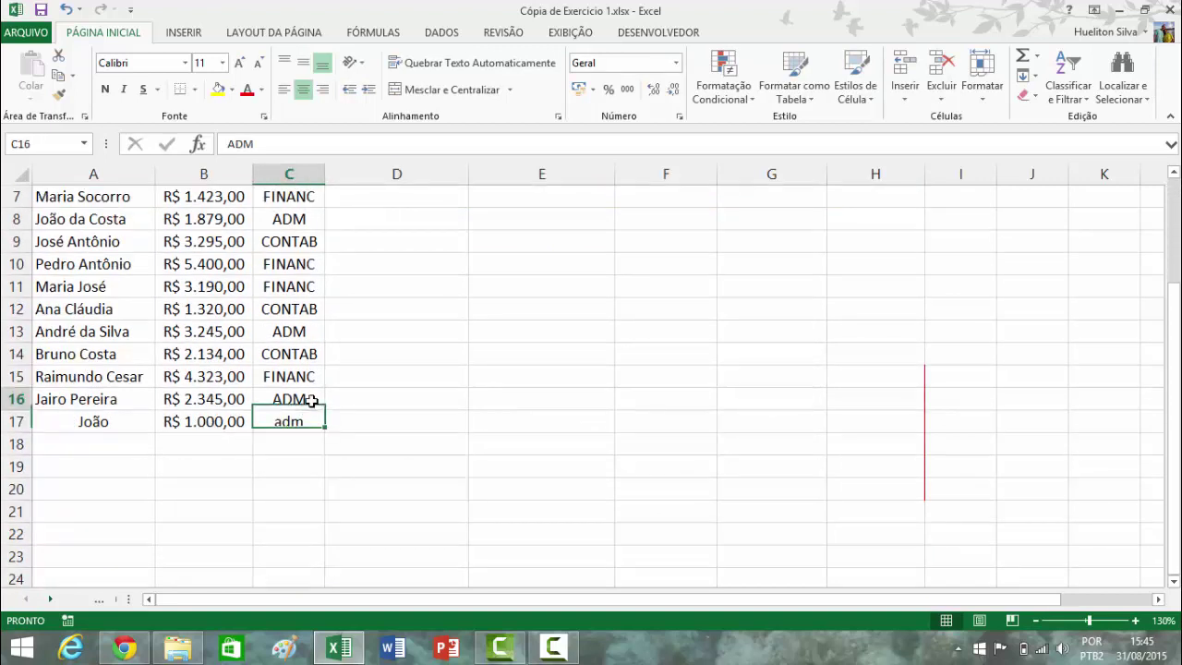
pyautogui.moveTo(324, 410); pyautogui.dragTo(324, 431)
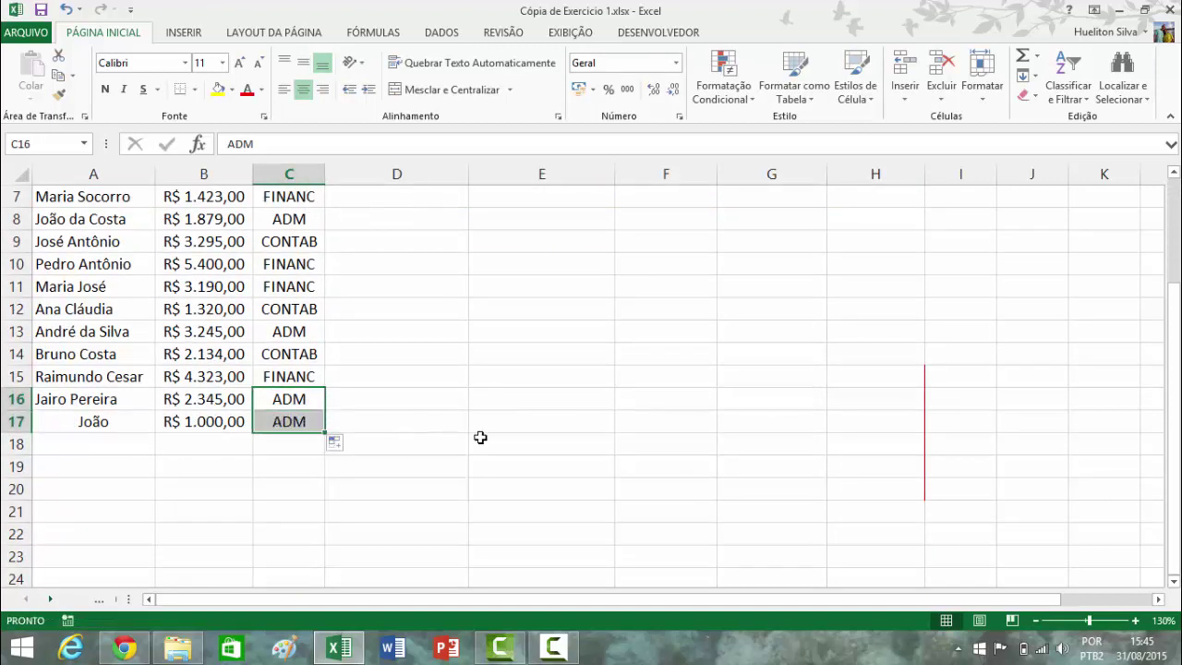
pyautogui.scroll(2, 480, 438)
pyautogui.scroll(-1, 546, 435)
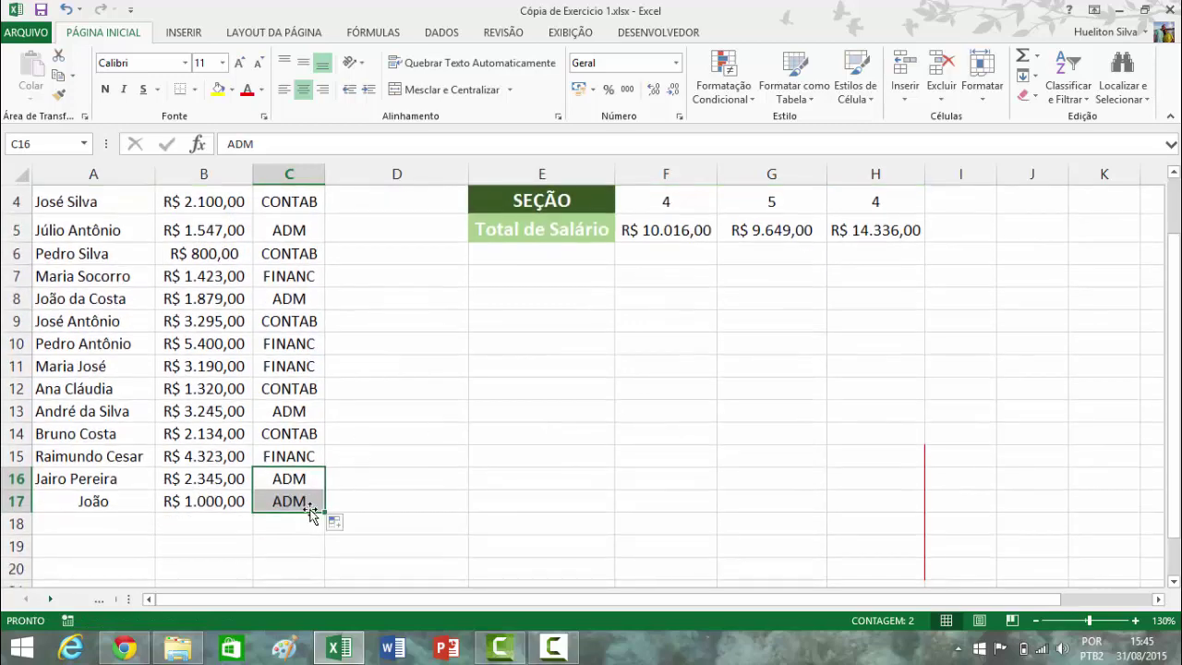
pyautogui.click(310, 507)
pyautogui.press('Return')
pyautogui.scroll(1, 502, 427)
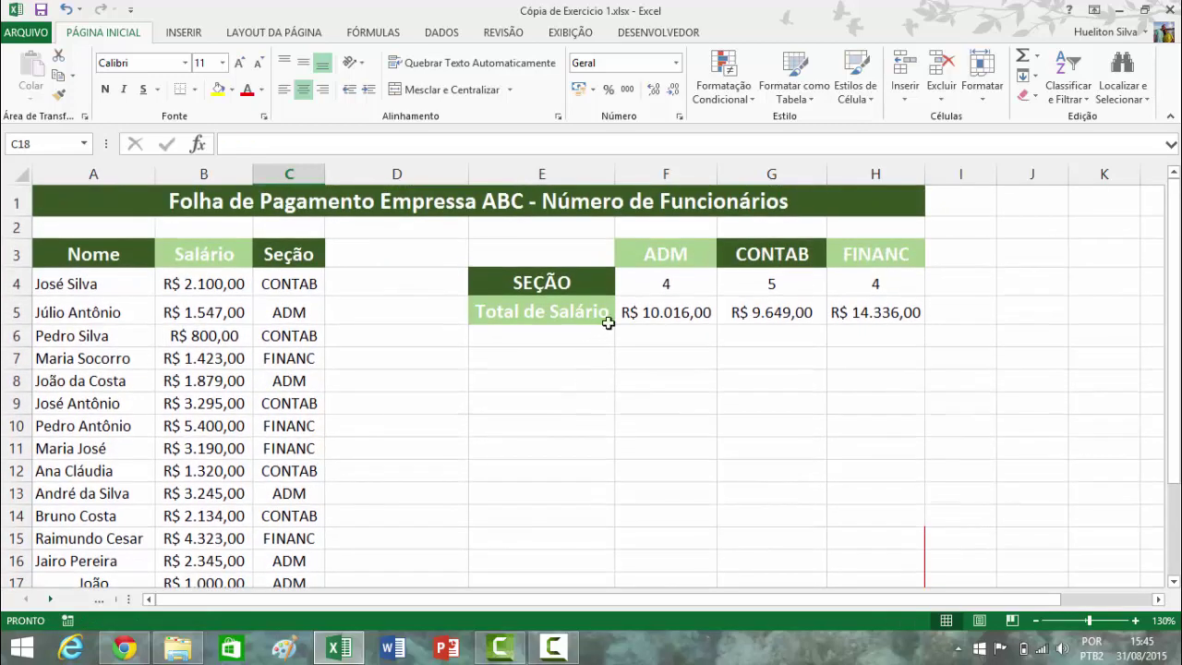
# - Extend the range of the ADM employee count formula in F4 so that it covers the added row 17
pyautogui.click(681, 314)
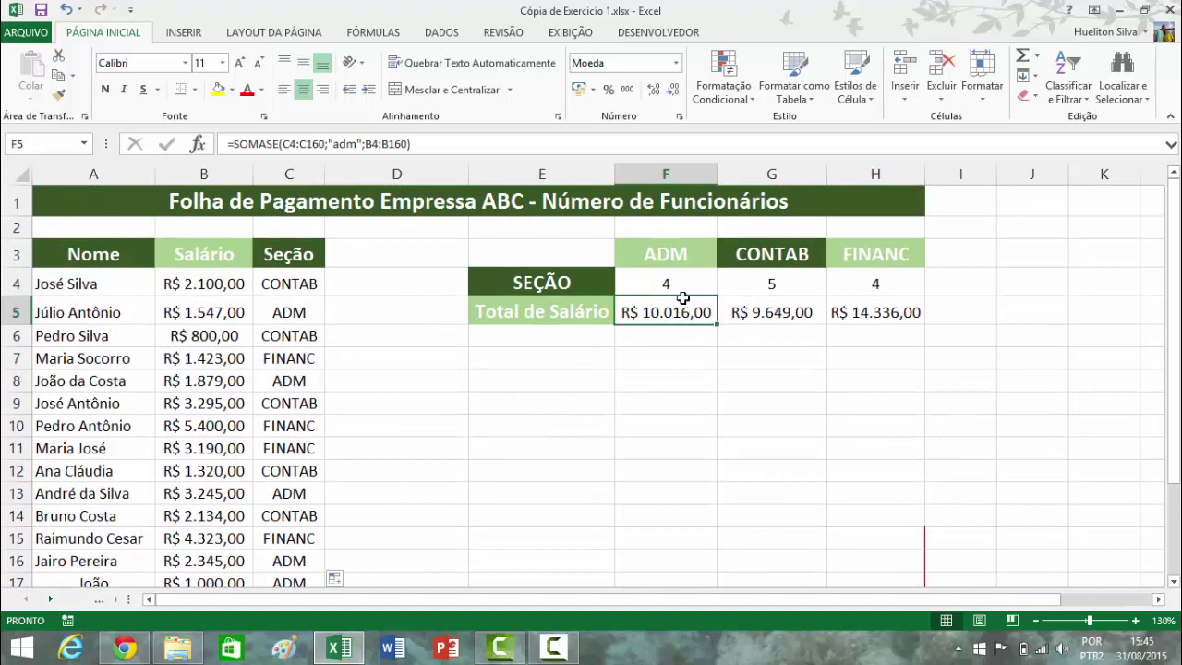
pyautogui.click(679, 283)
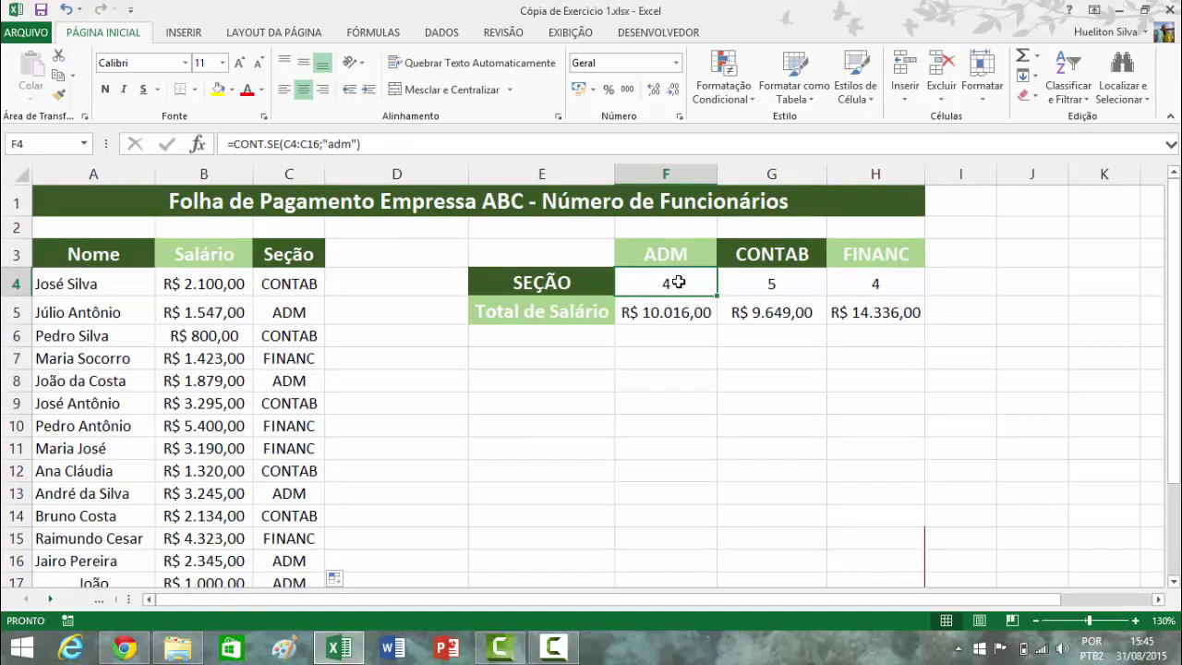
pyautogui.scroll(-1, 678, 282)
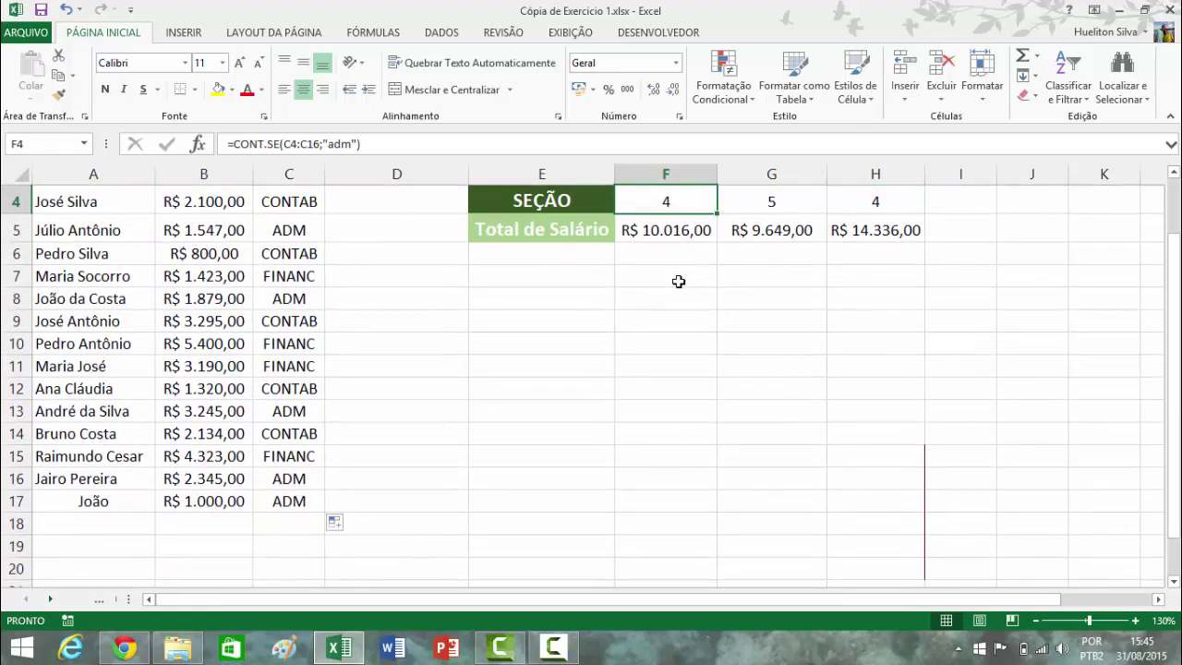
pyautogui.scroll(1, 684, 271)
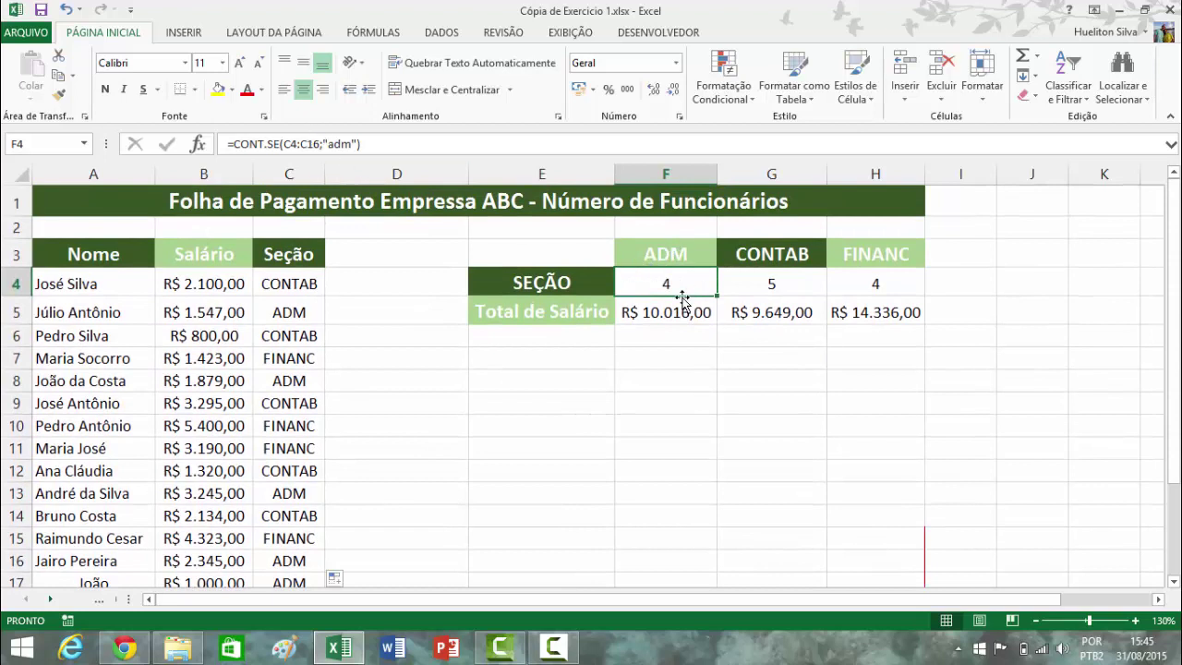
pyautogui.doubleClick(672, 282)
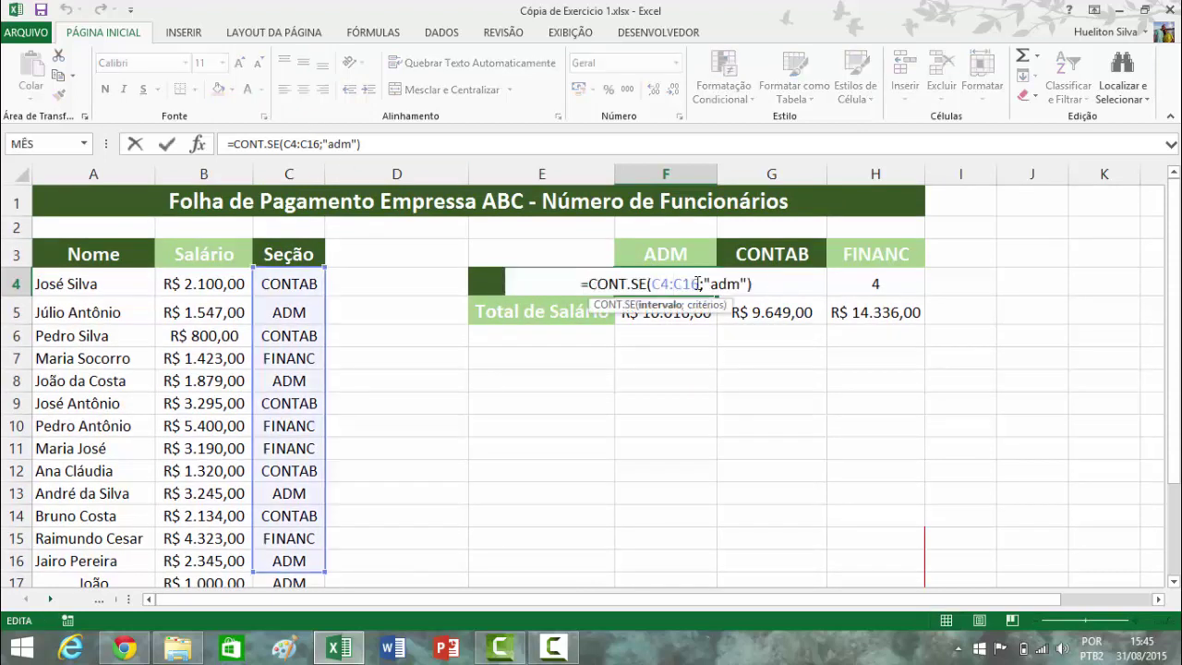
pyautogui.press('Return')
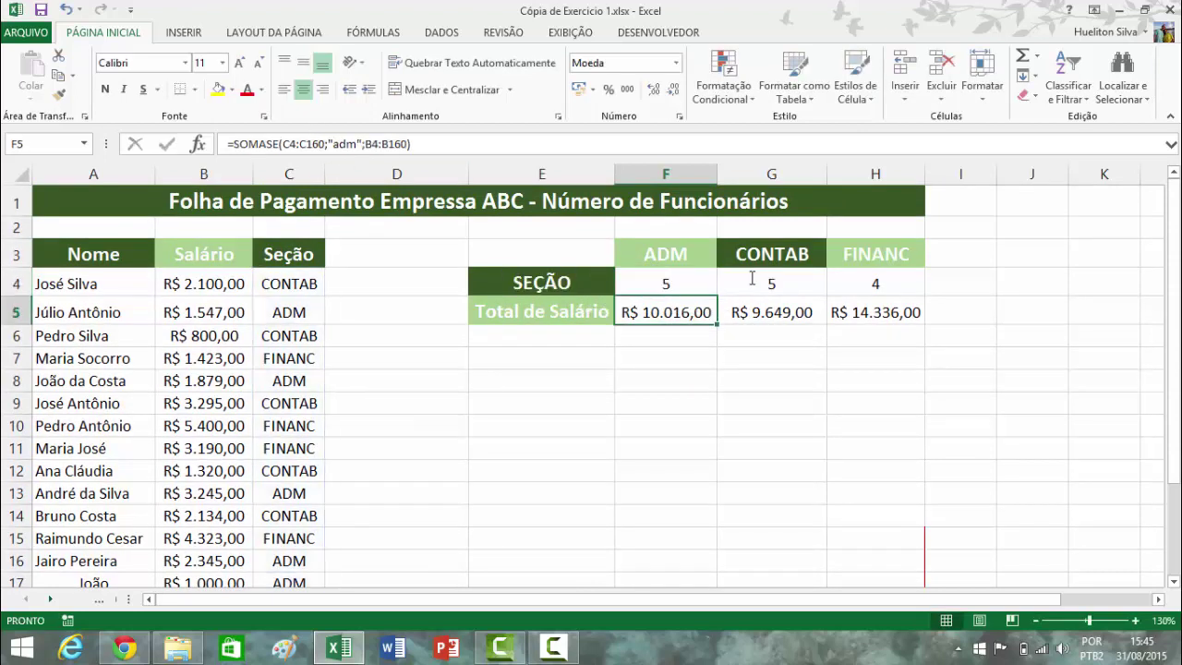
pyautogui.scroll(-3, 677, 274)
pyautogui.scroll(3, 655, 369)
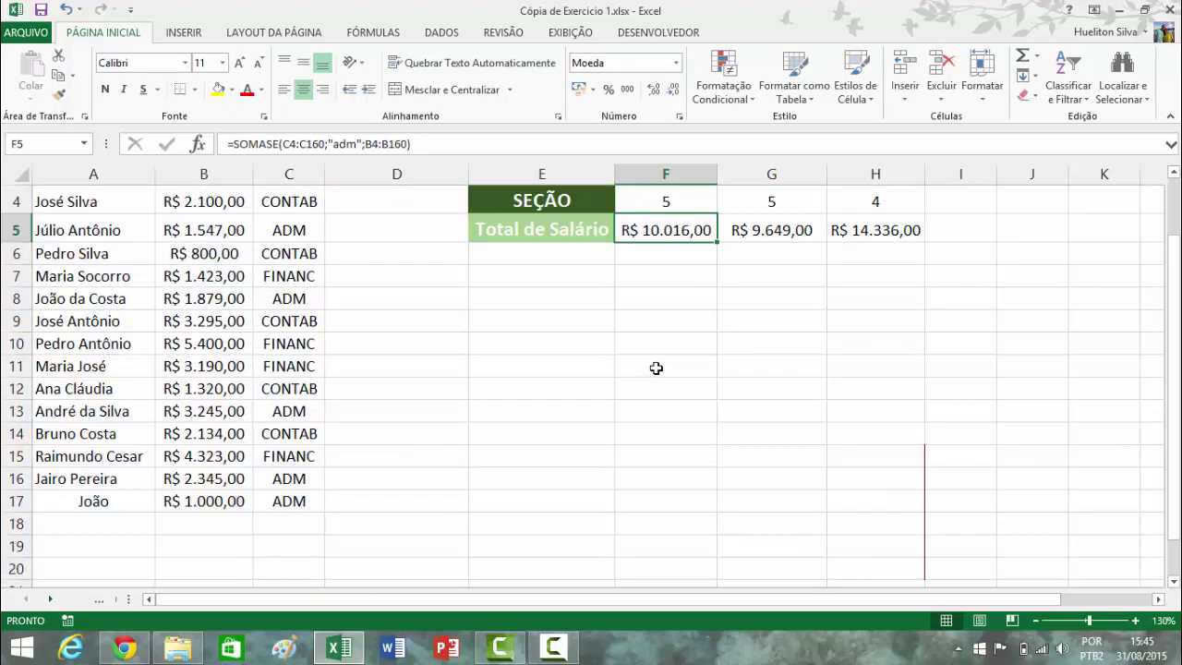
pyautogui.scroll(-1, 665, 303)
pyautogui.scroll(1, 359, 512)
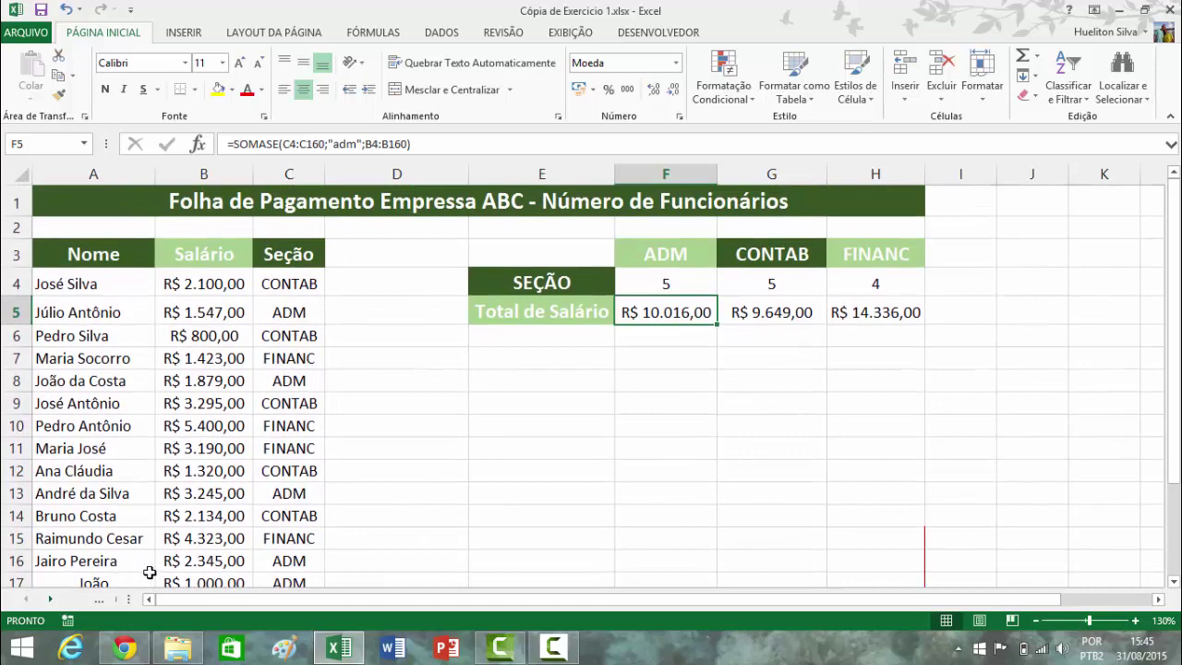
pyautogui.click(644, 649)
pyautogui.rightClick(643, 650)
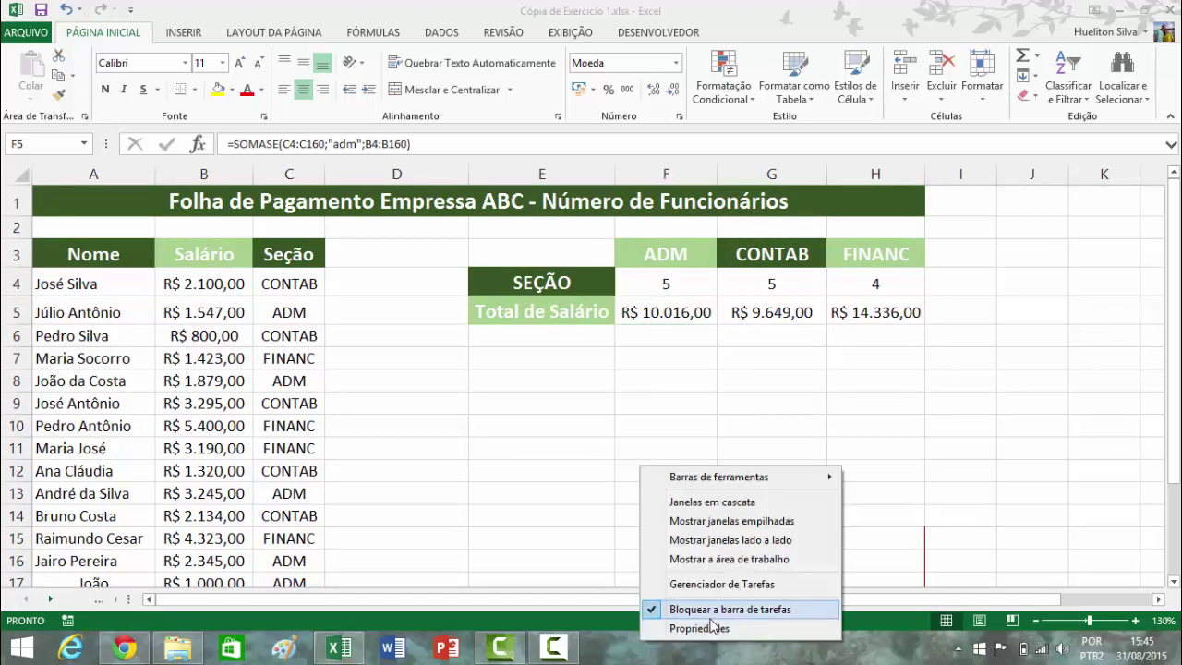
pyautogui.click(557, 564)
# - Clear the test employee's name, salary and section from A17, B17 and C17
pyautogui.scroll(-1, 131, 533)
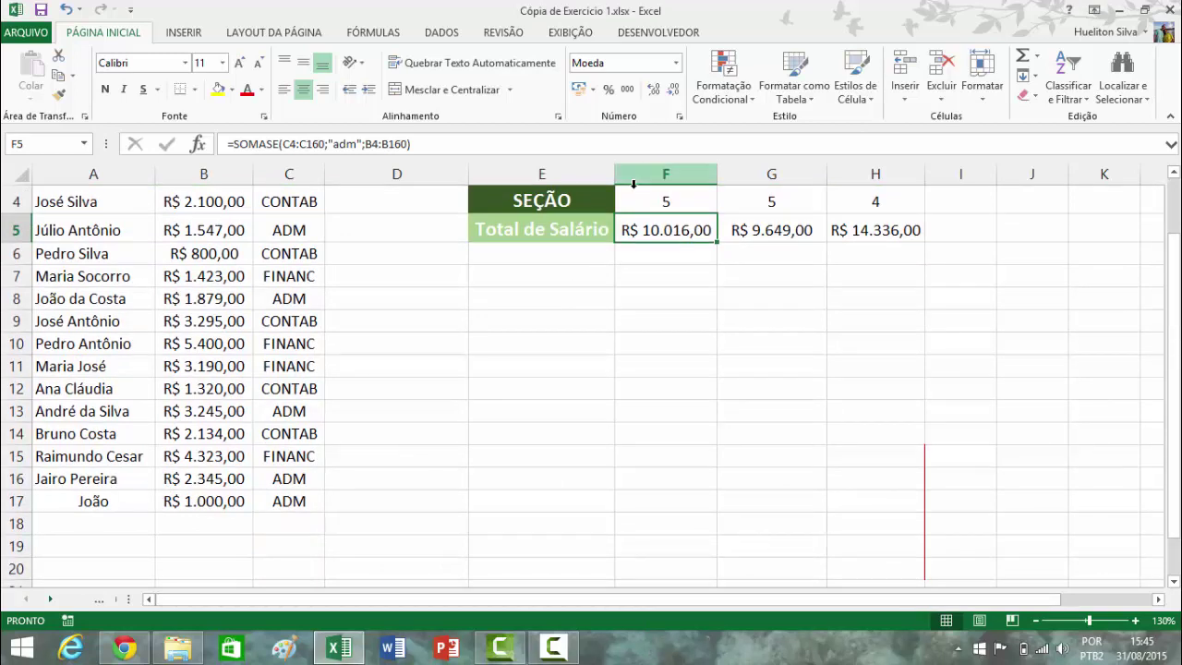
pyautogui.click(142, 503)
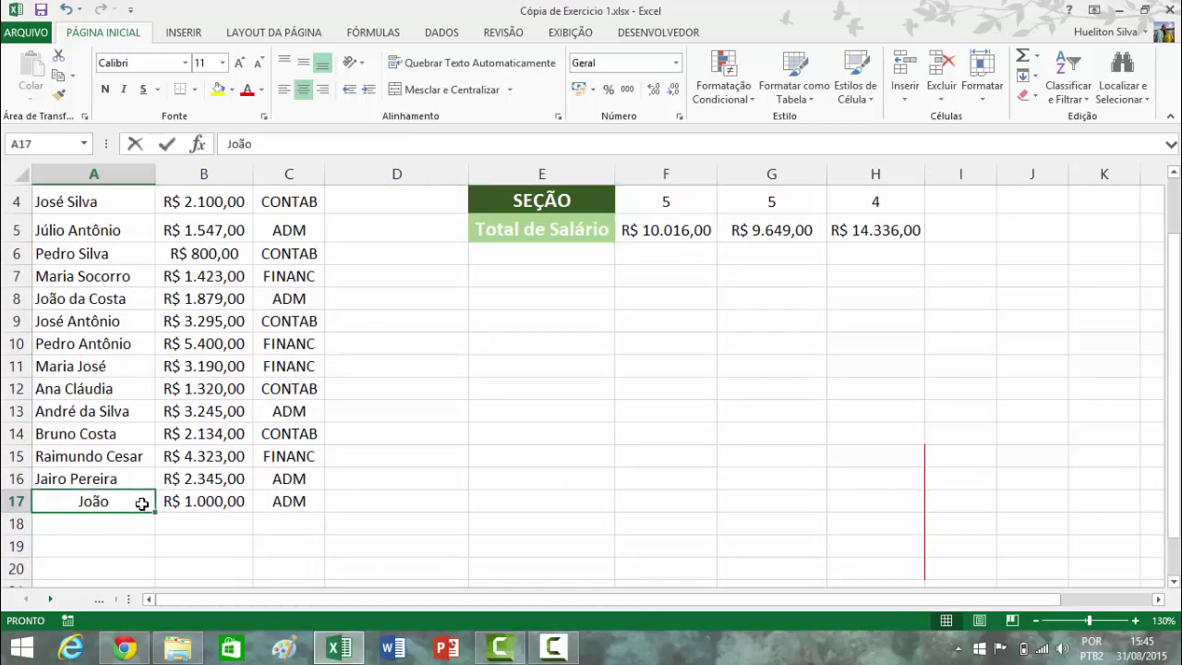
pyautogui.press('Delete')
pyautogui.press('Right')
pyautogui.press('Delete')
pyautogui.press('Right')
pyautogui.press('Delete')
pyautogui.press('Right')
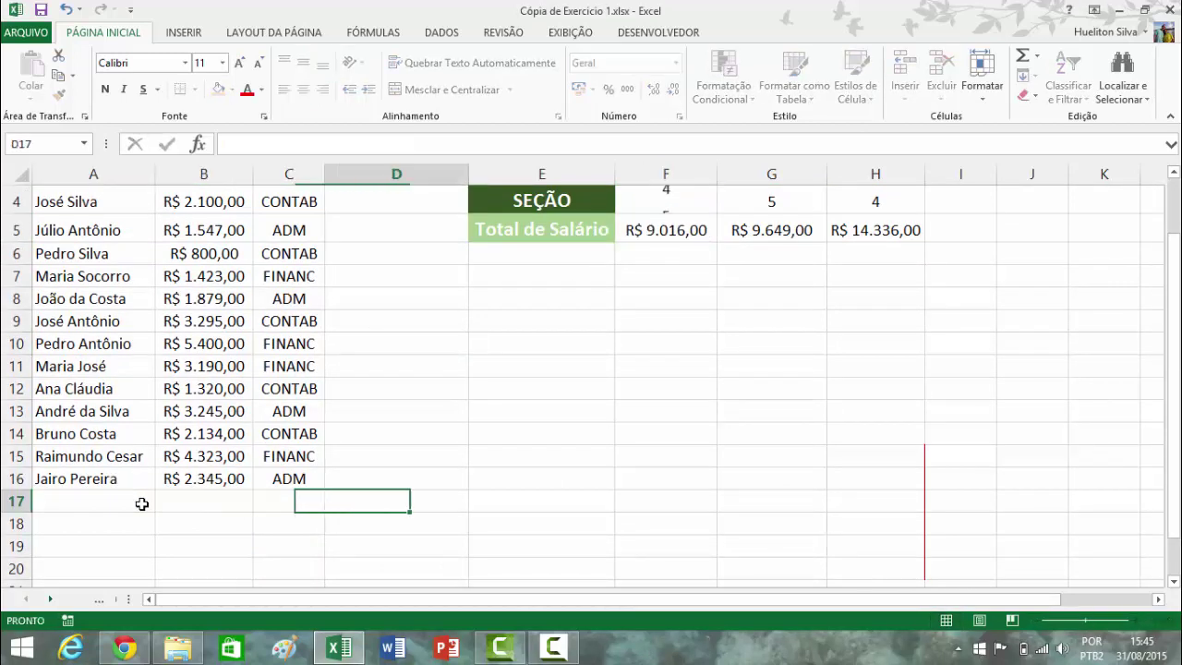
# - Insert a 2D pie chart of F3:H3 and F5:H5 and apply the chart style with percentage labels and the legend above the pie
pyautogui.scroll(1, 229, 500)
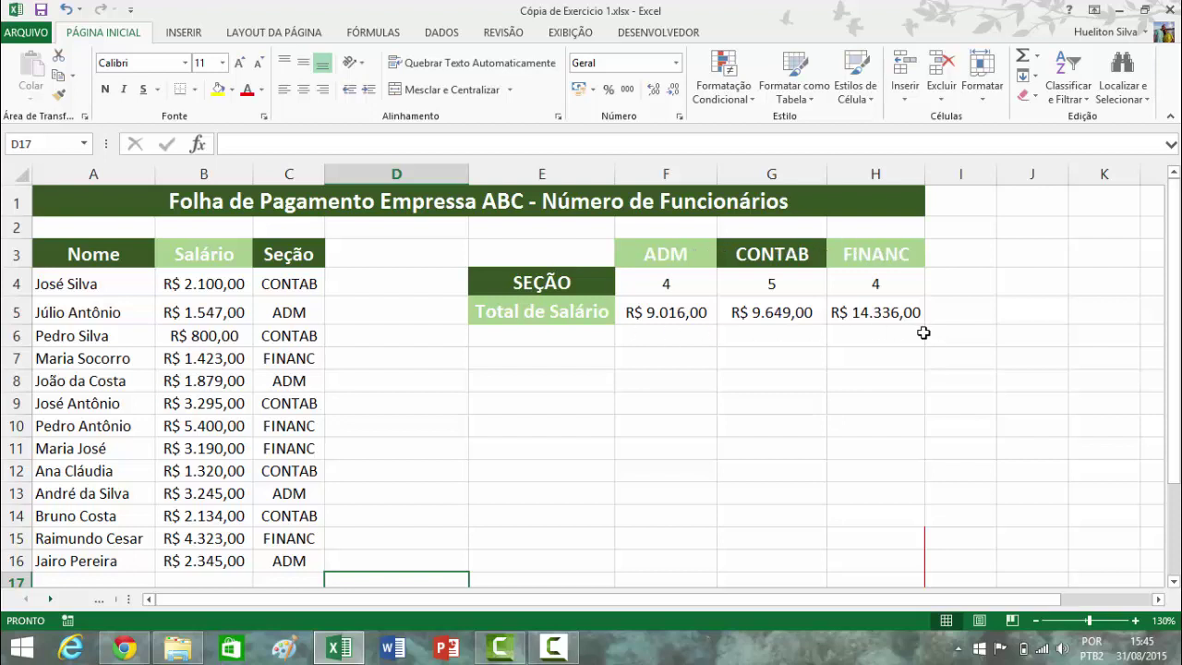
pyautogui.moveTo(638, 253); pyautogui.dragTo(880, 258)
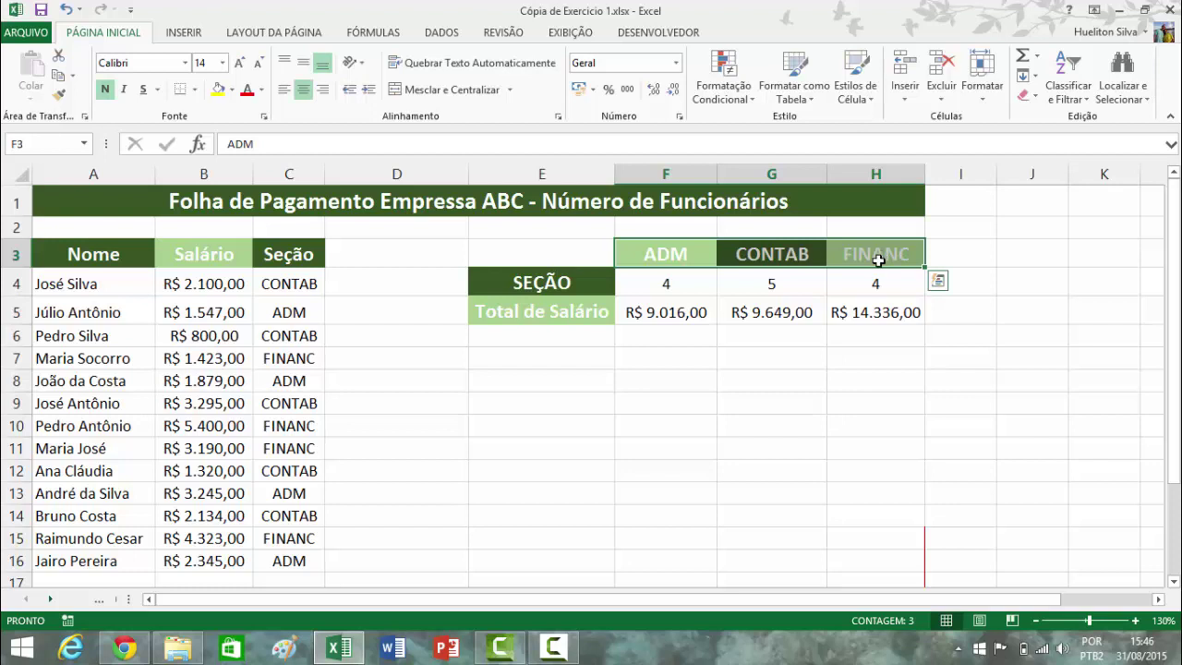
pyautogui.moveTo(646, 314); pyautogui.dragTo(861, 313)
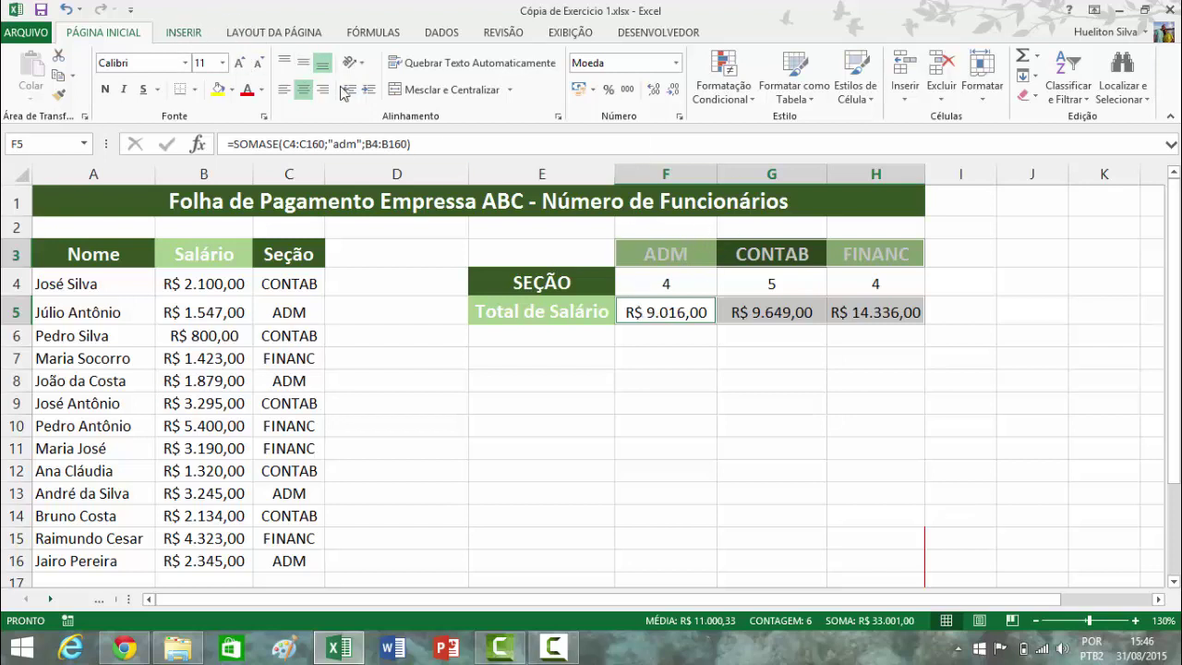
pyautogui.click(195, 30)
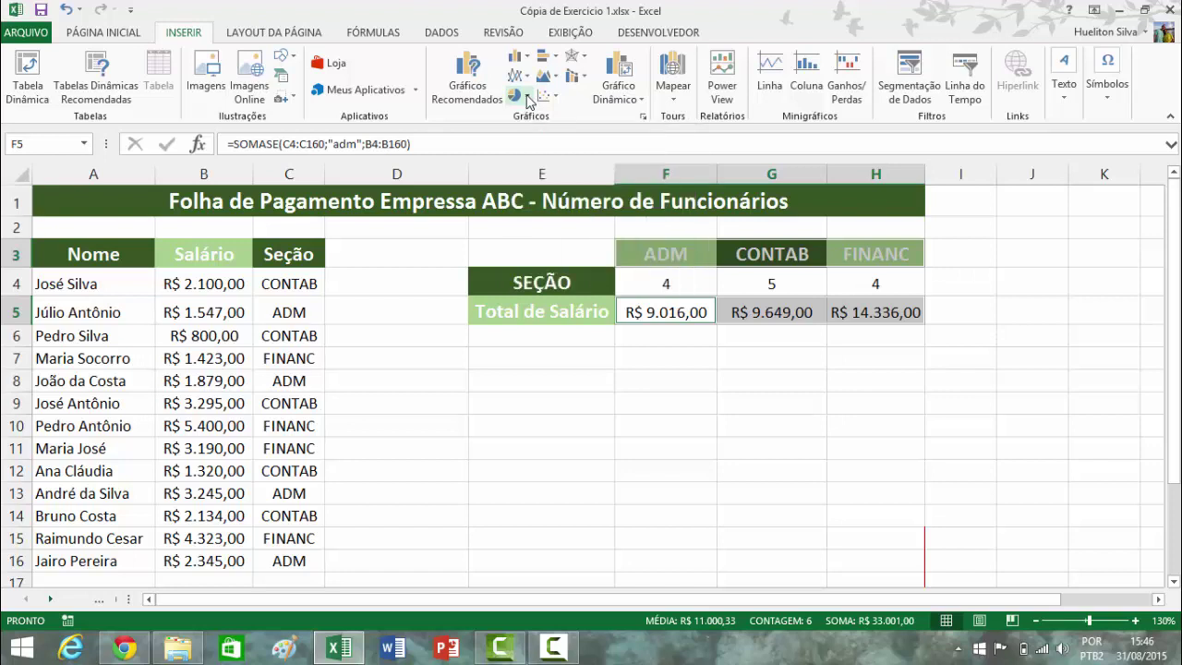
pyautogui.click(527, 98)
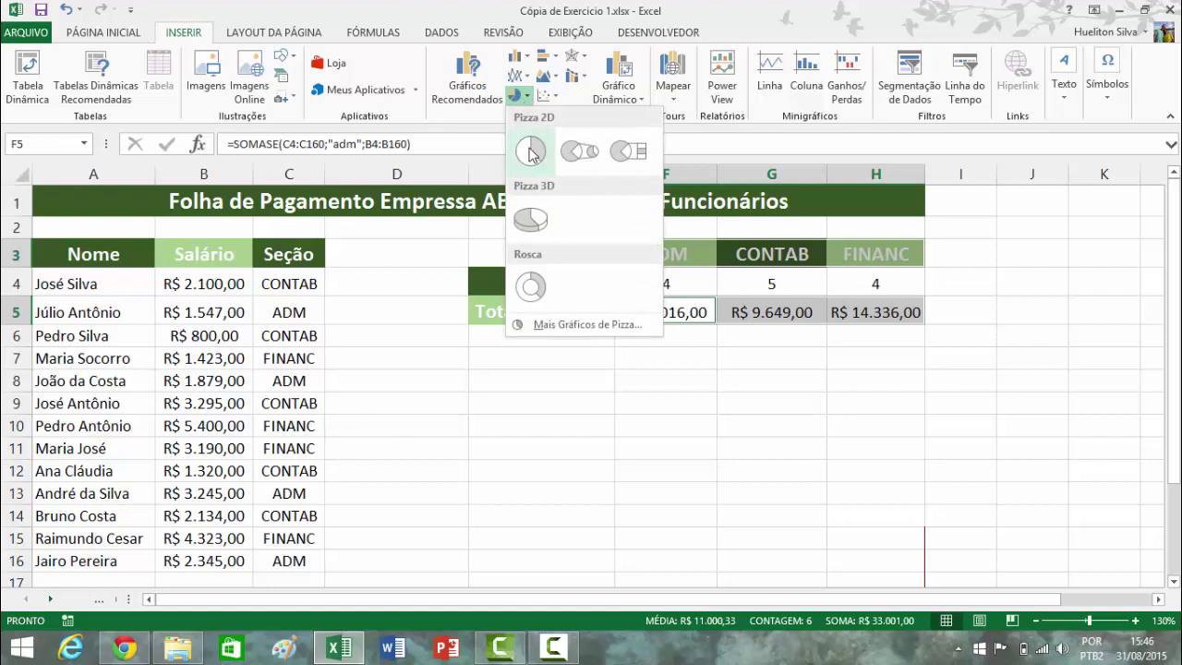
pyautogui.click(531, 154)
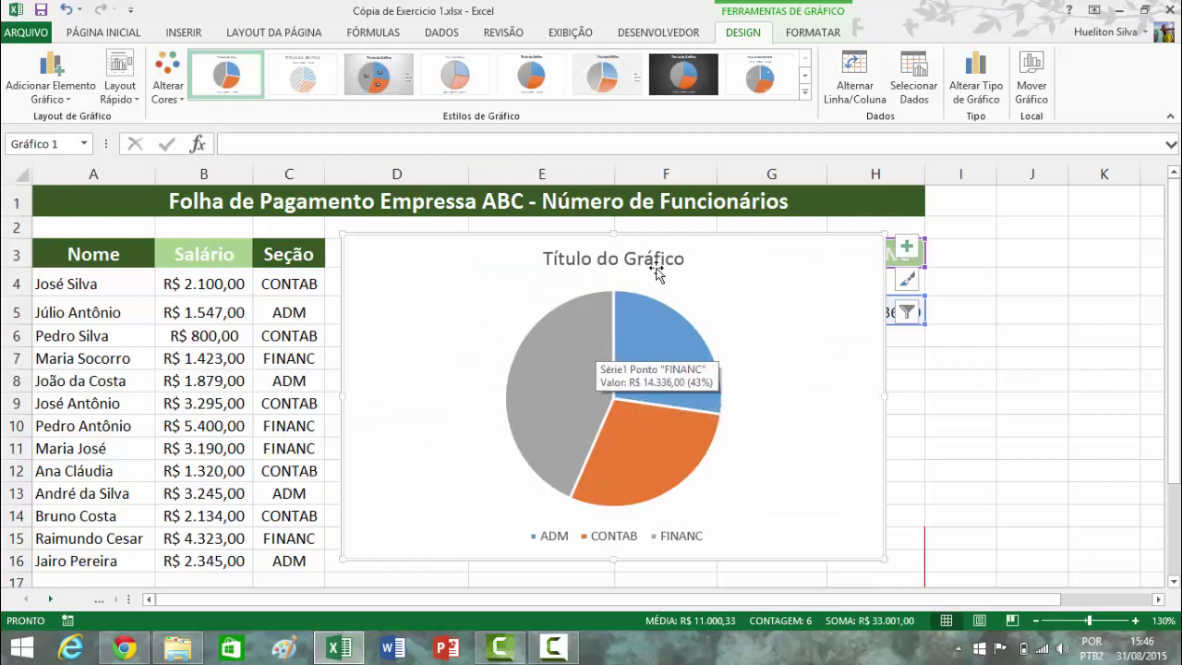
pyautogui.click(760, 88)
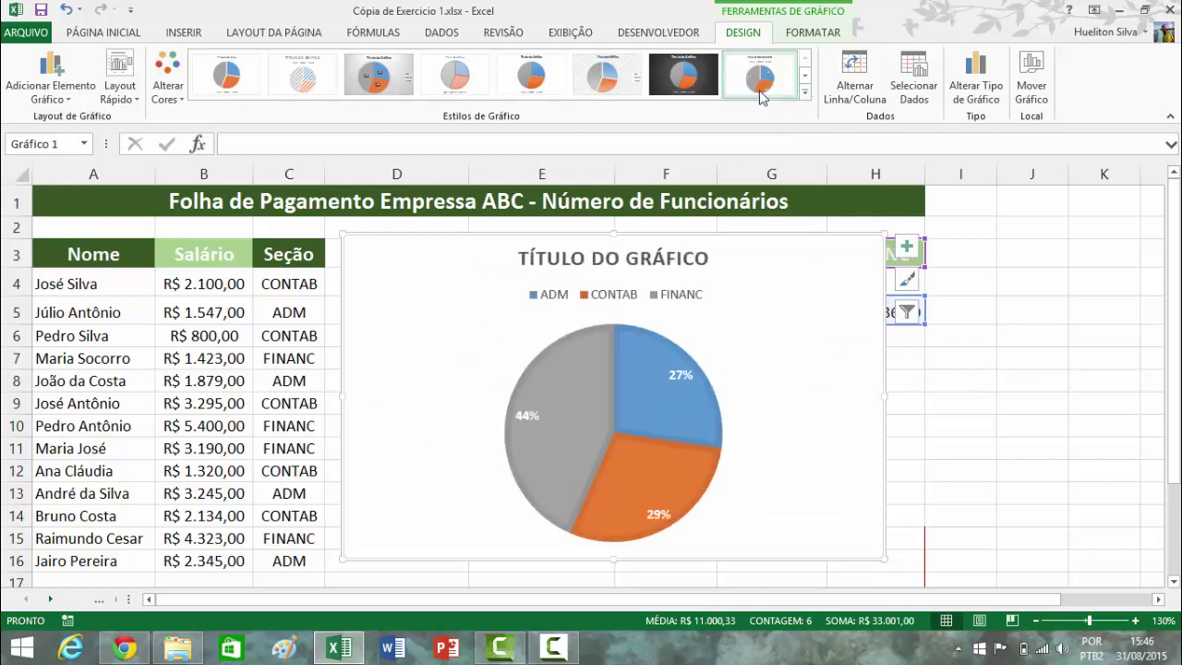
# - Move the ADM, FINANC and CONTAB percentage labels inward, closer to the centre of their pie slices
pyautogui.click(551, 419)
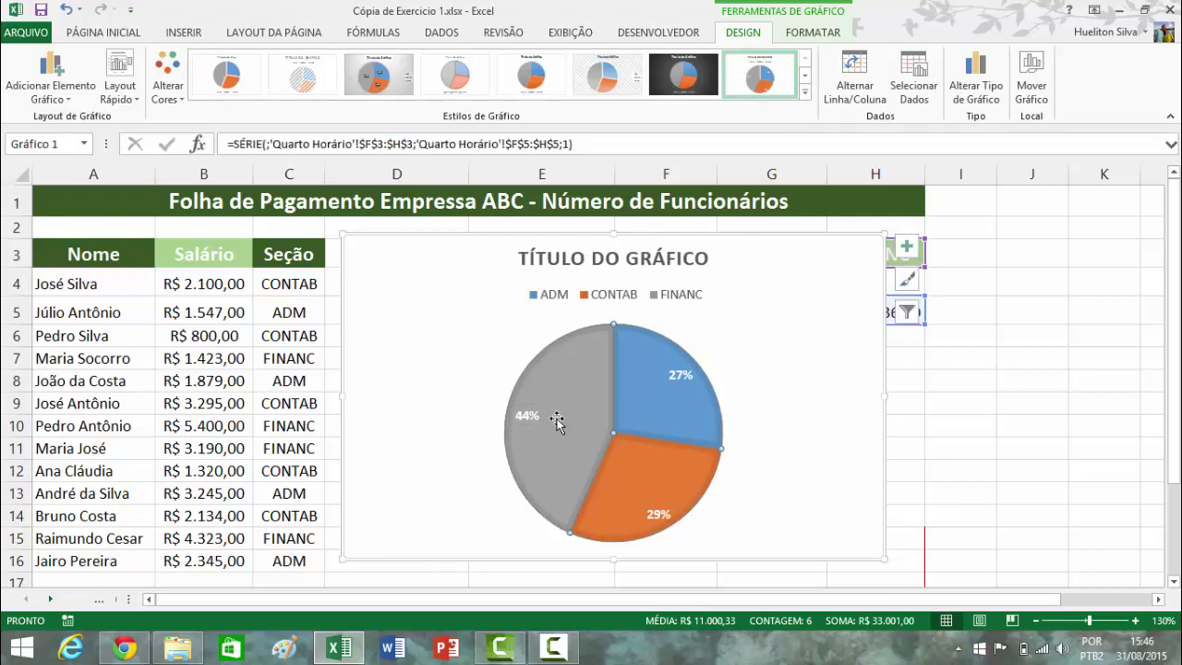
pyautogui.click(687, 373)
pyautogui.click(684, 374)
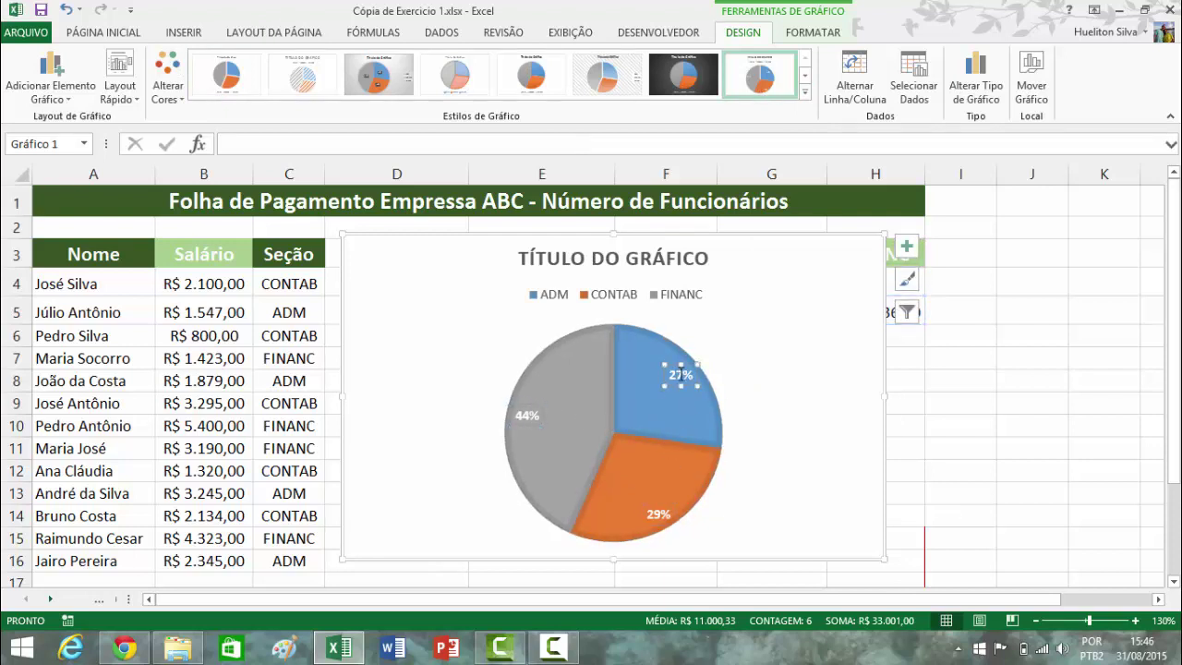
pyautogui.moveTo(670, 367); pyautogui.dragTo(654, 387)
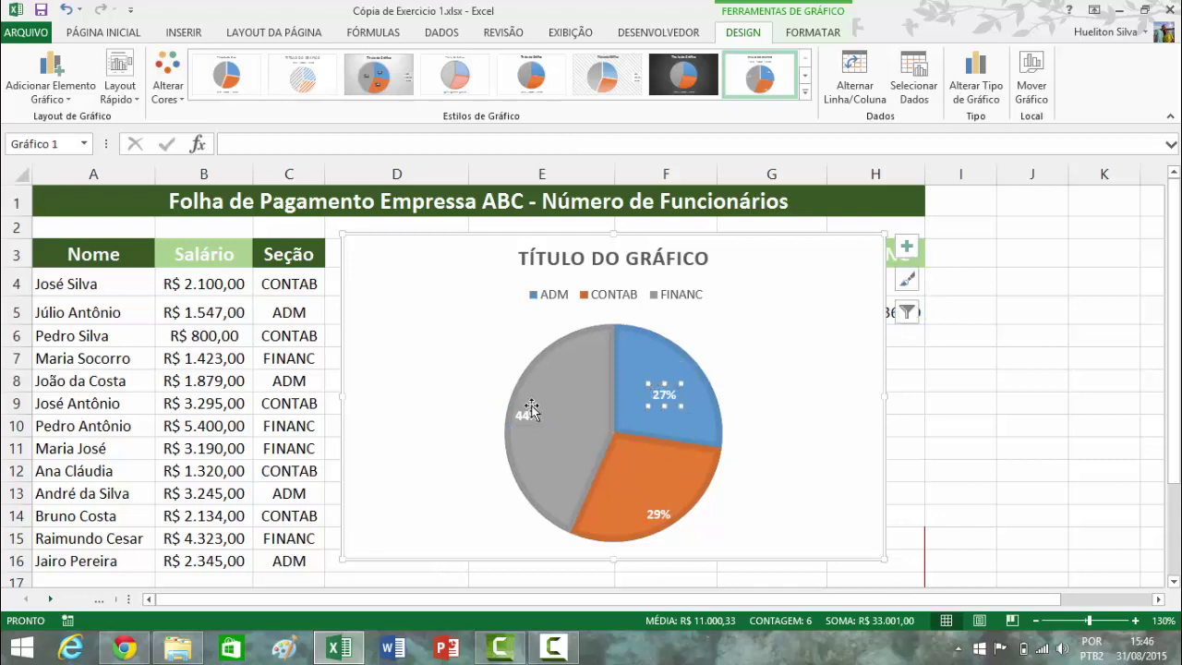
pyautogui.click(531, 414)
pyautogui.moveTo(537, 404); pyautogui.dragTo(561, 403)
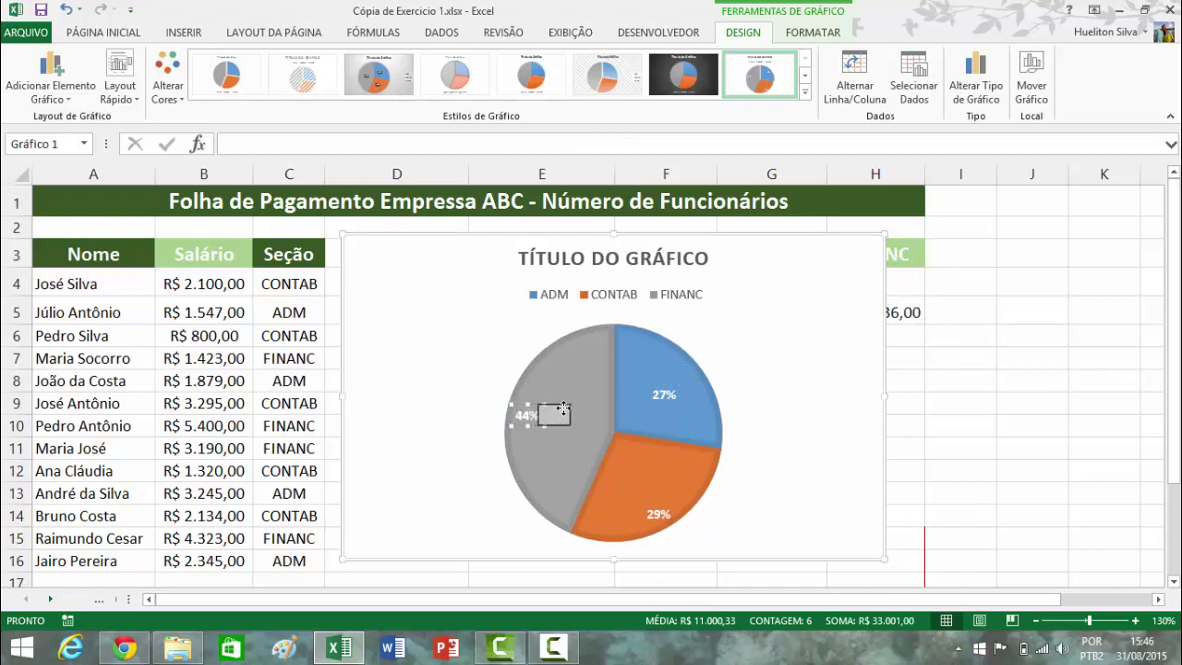
pyautogui.click(658, 513)
pyautogui.moveTo(663, 503); pyautogui.dragTo(653, 471)
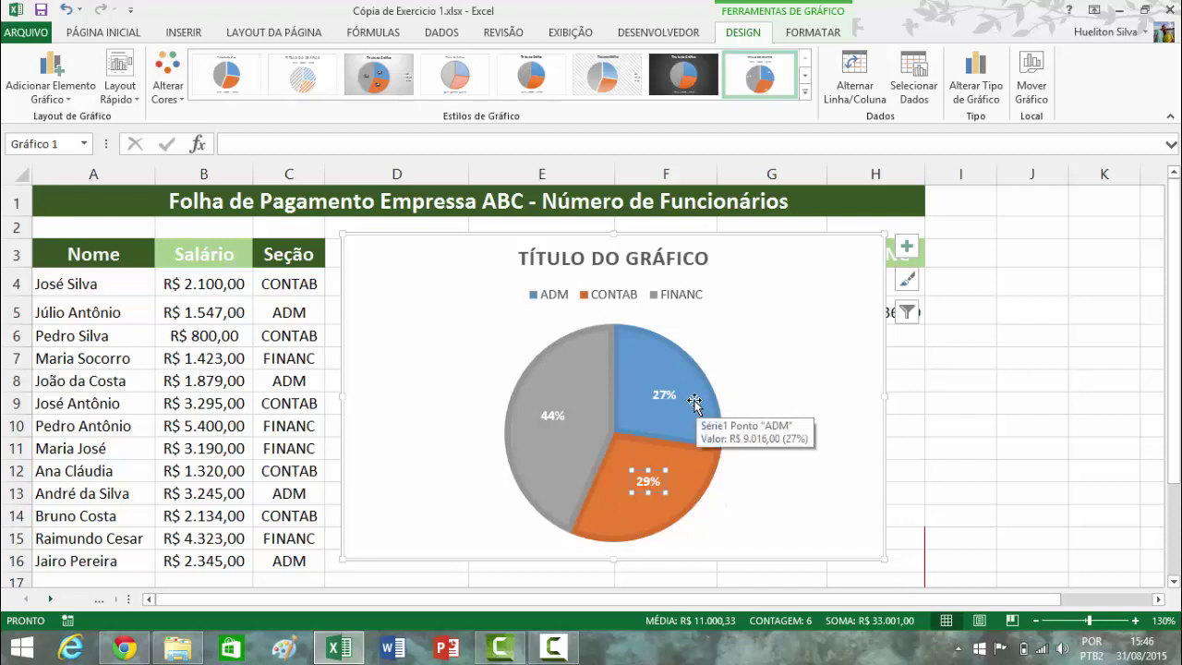
# - Shrink the pie chart and move it below the section summary table, under columns E to H
pyautogui.click(760, 366)
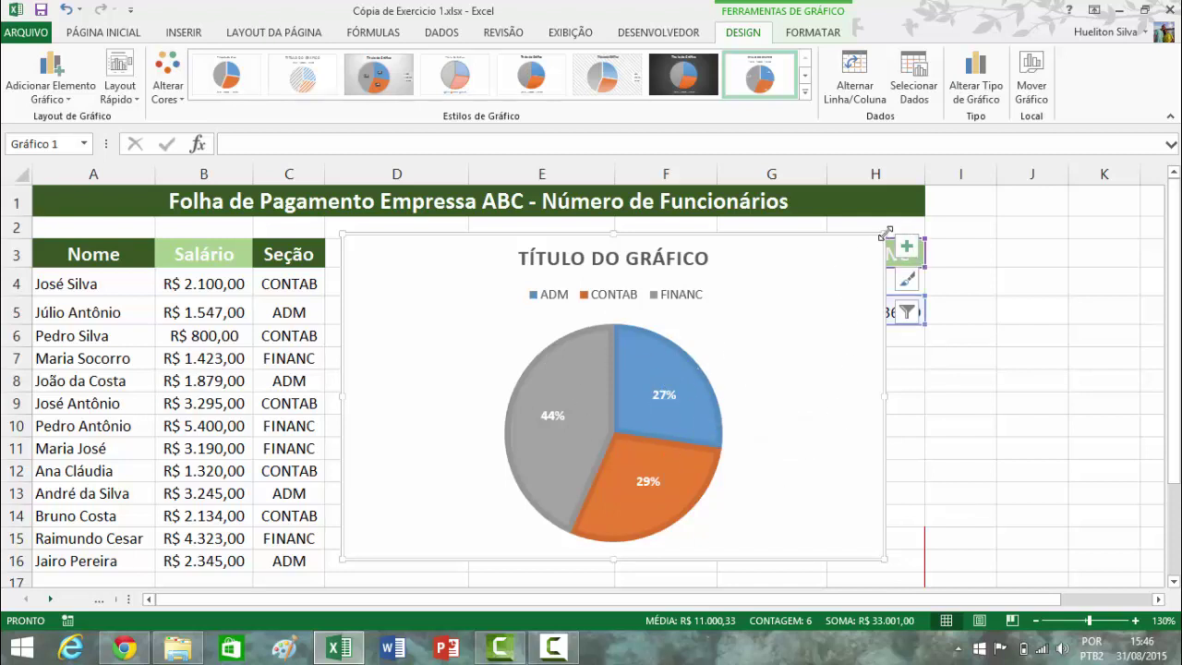
pyautogui.moveTo(886, 231); pyautogui.dragTo(709, 336)
pyautogui.moveTo(675, 422); pyautogui.dragTo(871, 421)
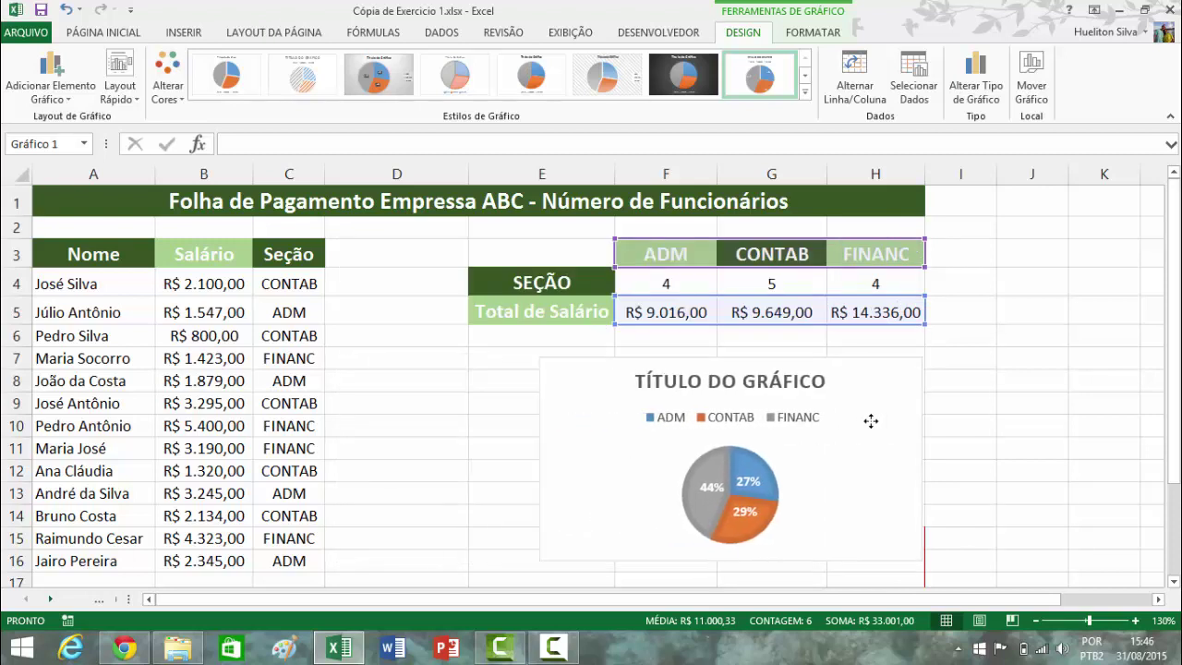
# - Replace the chart's placeholder title with GRÁFICO DE DISTRIBUIÇÃO
pyautogui.click(813, 381)
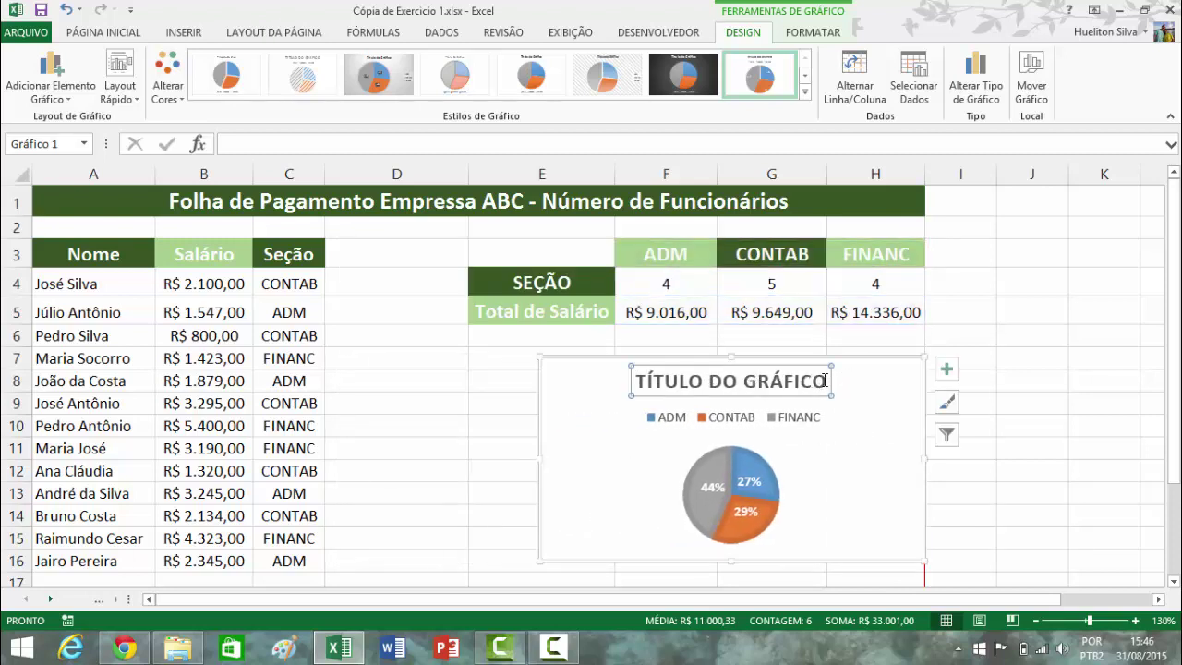
pyautogui.doubleClick(785, 382)
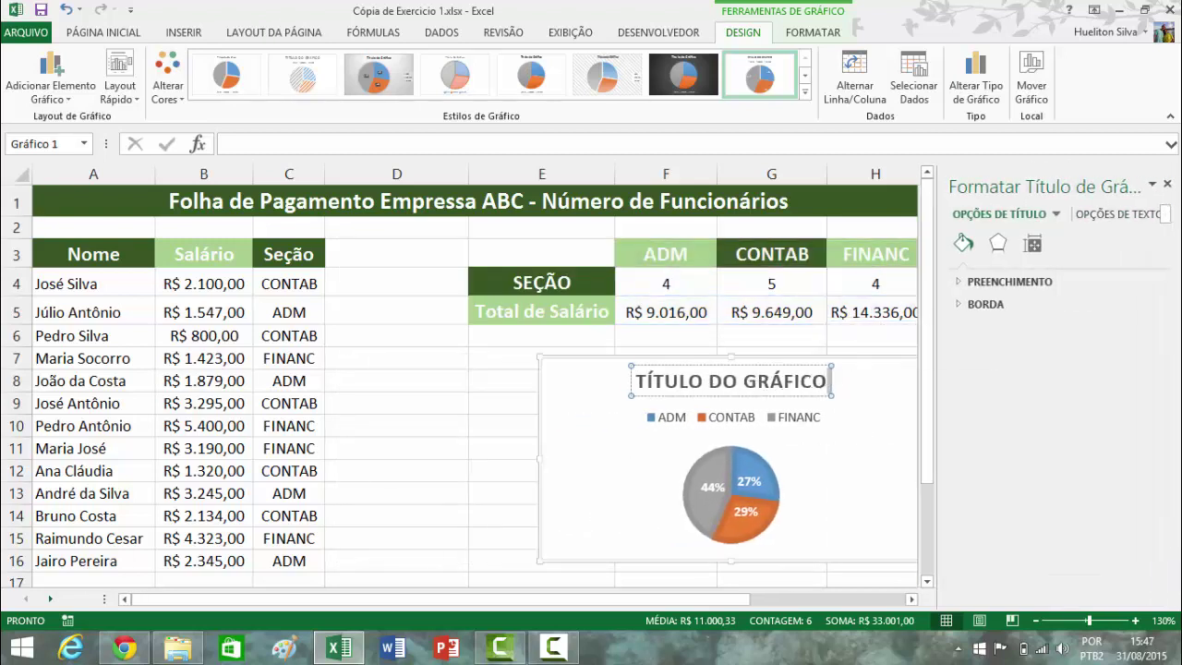
pyautogui.click(1168, 185)
pyautogui.click(771, 381)
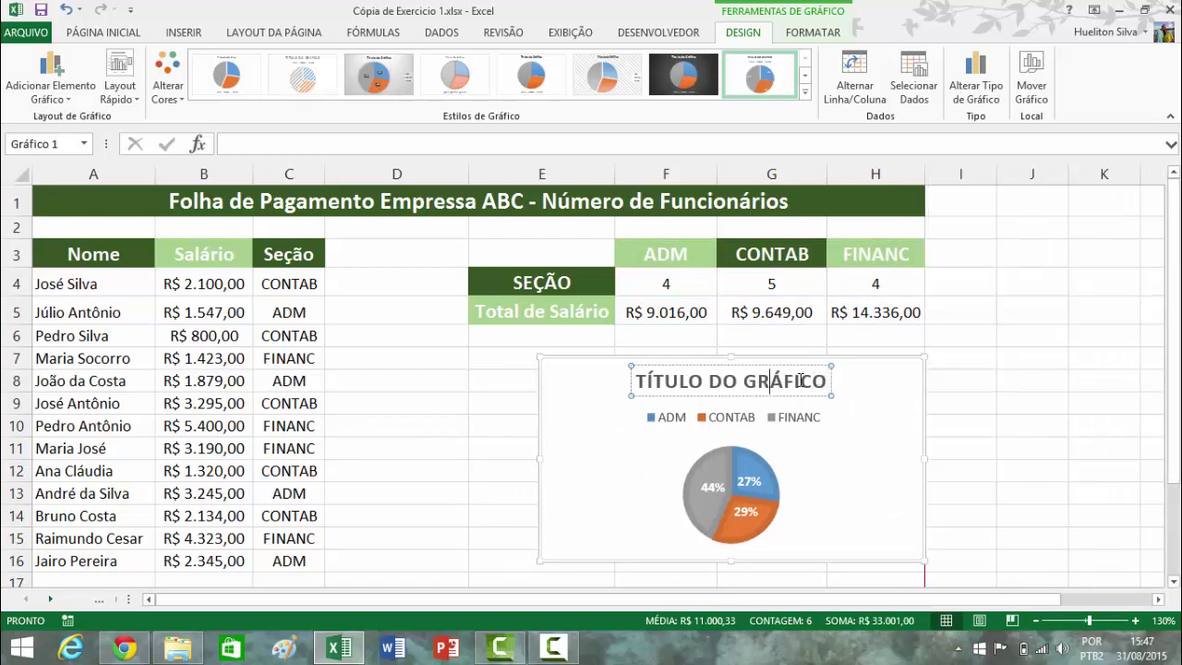
pyautogui.press('Delete')
pyautogui.press('Delete')
pyautogui.press('Delete')
pyautogui.press('Delete')
pyautogui.press('Delete')
pyautogui.press('BackSpace')
pyautogui.press('BackSpace')
pyautogui.press('BackSpace')
pyautogui.press('BackSpace')
pyautogui.press('BackSpace')
pyautogui.press('BackSpace')
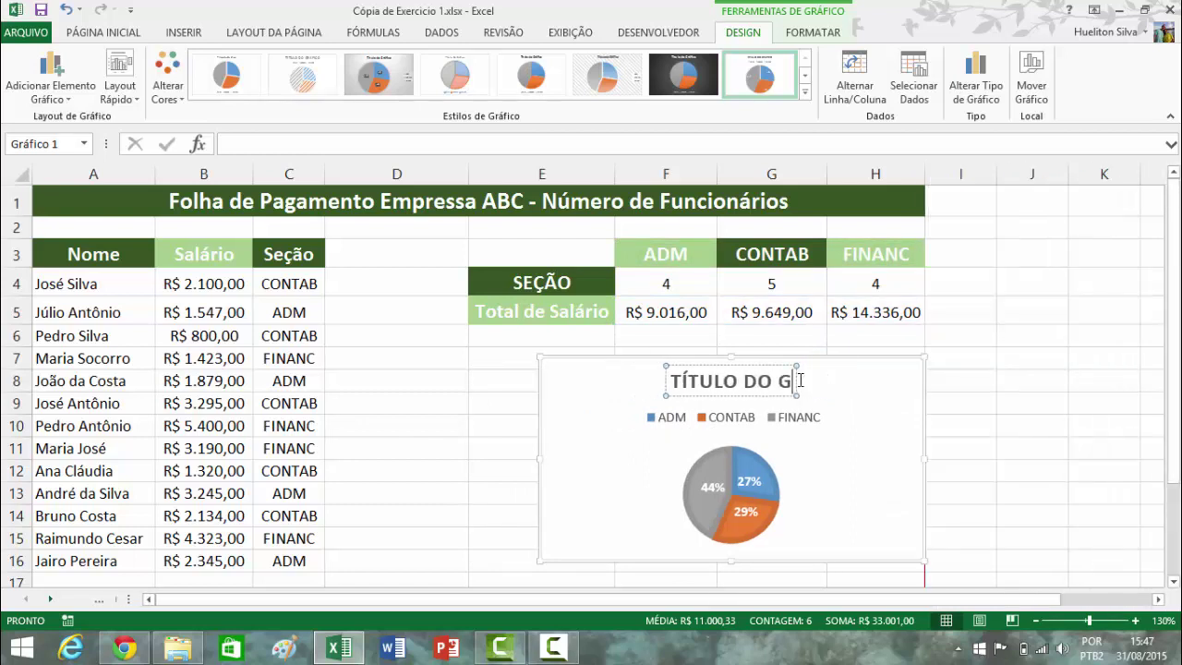
pyautogui.press('BackSpace')
pyautogui.press('BackSpace')
pyautogui.press('BackSpace')
pyautogui.press('BackSpace')
pyautogui.press('BackSpace')
pyautogui.press('BackSpace')
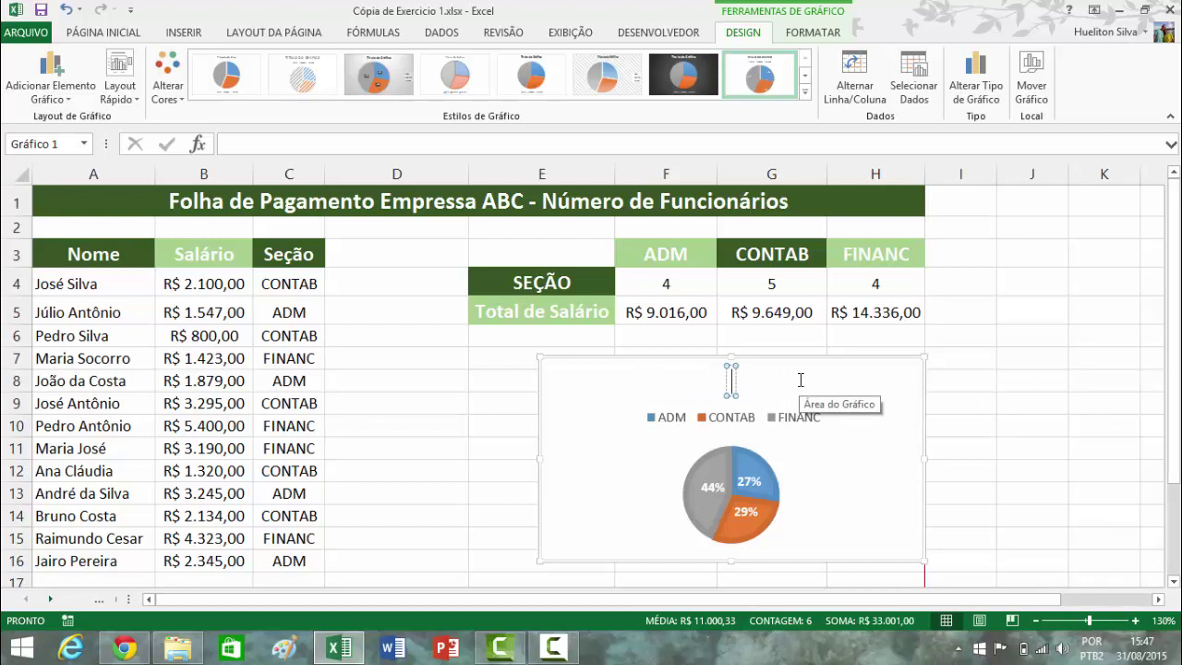
pyautogui.write('GRÁFICO')
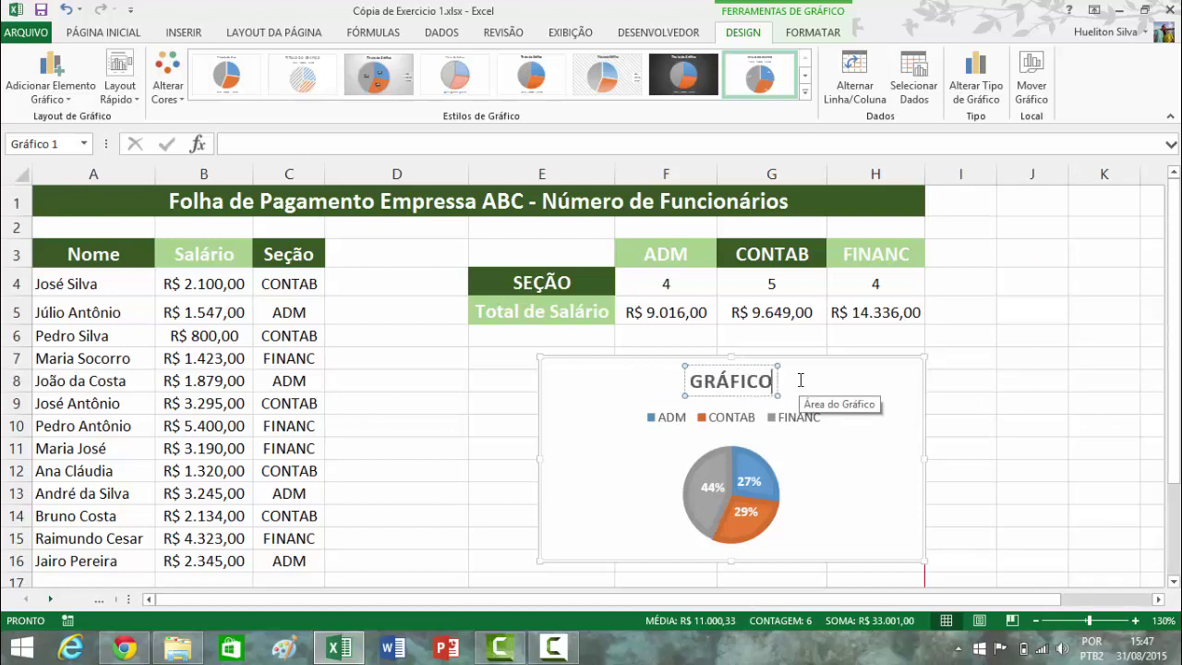
pyautogui.write(' DE DISTRI')
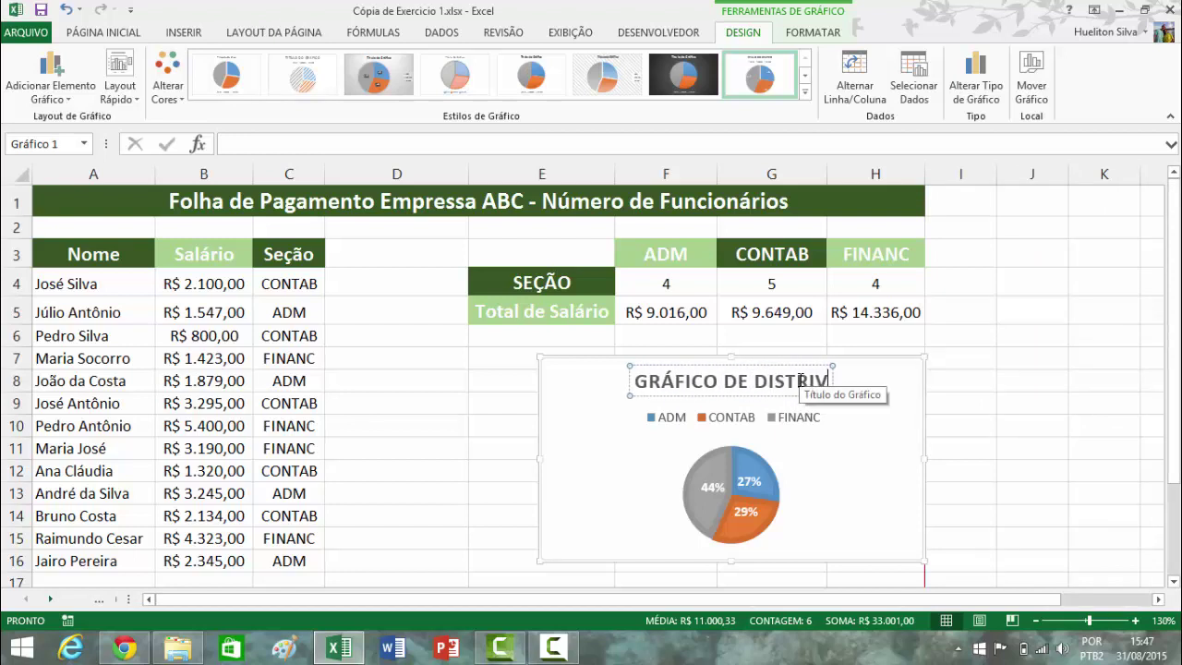
pyautogui.write('BUIÇÃO')
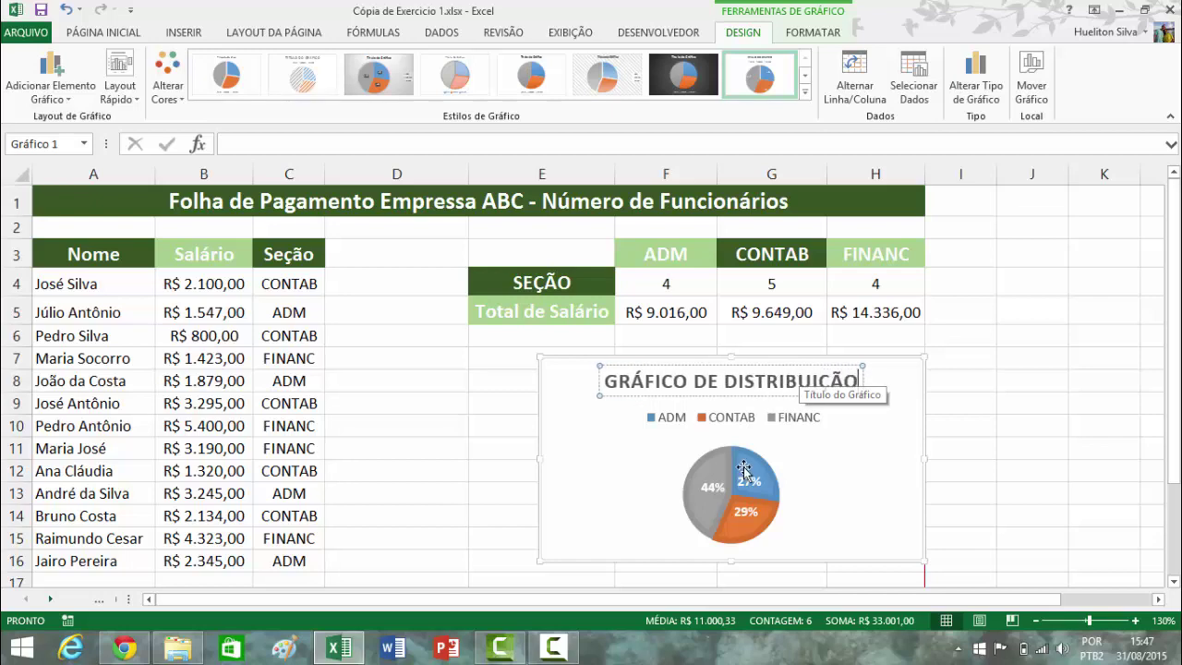
pyautogui.click(567, 488)
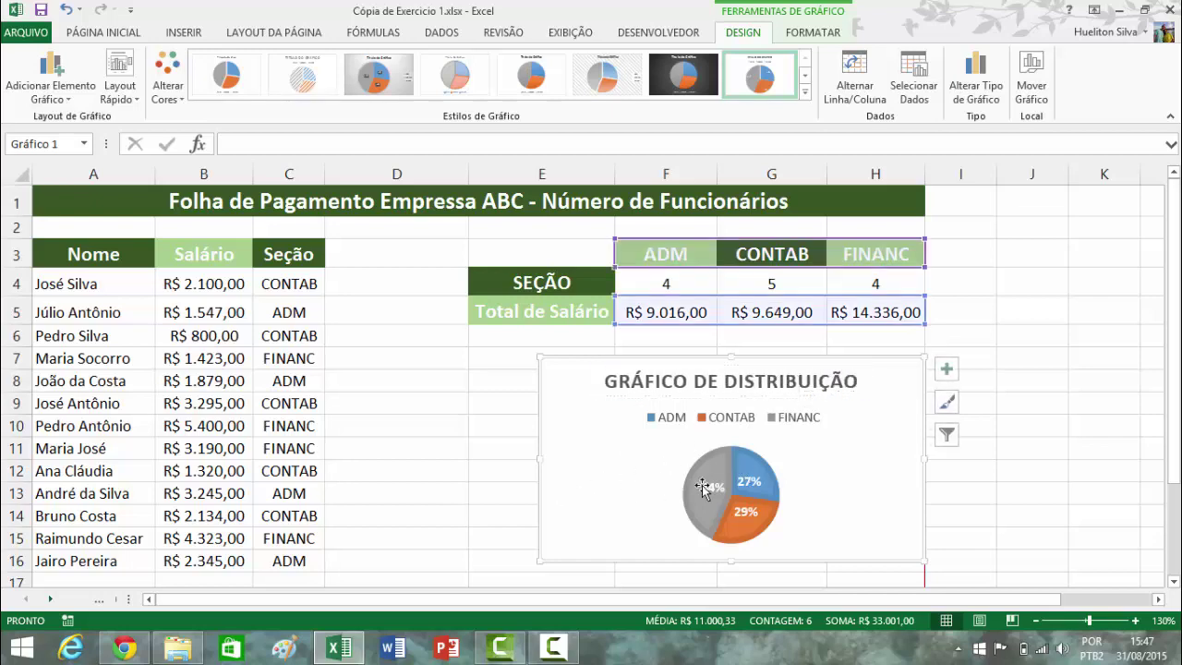
# - Place the chart directly beneath the summary table and enlarge it to span columns E to H down to row 16
pyautogui.scroll(-1, 691, 425)
pyautogui.scroll(1, 691, 423)
pyautogui.moveTo(610, 514); pyautogui.dragTo(566, 436)
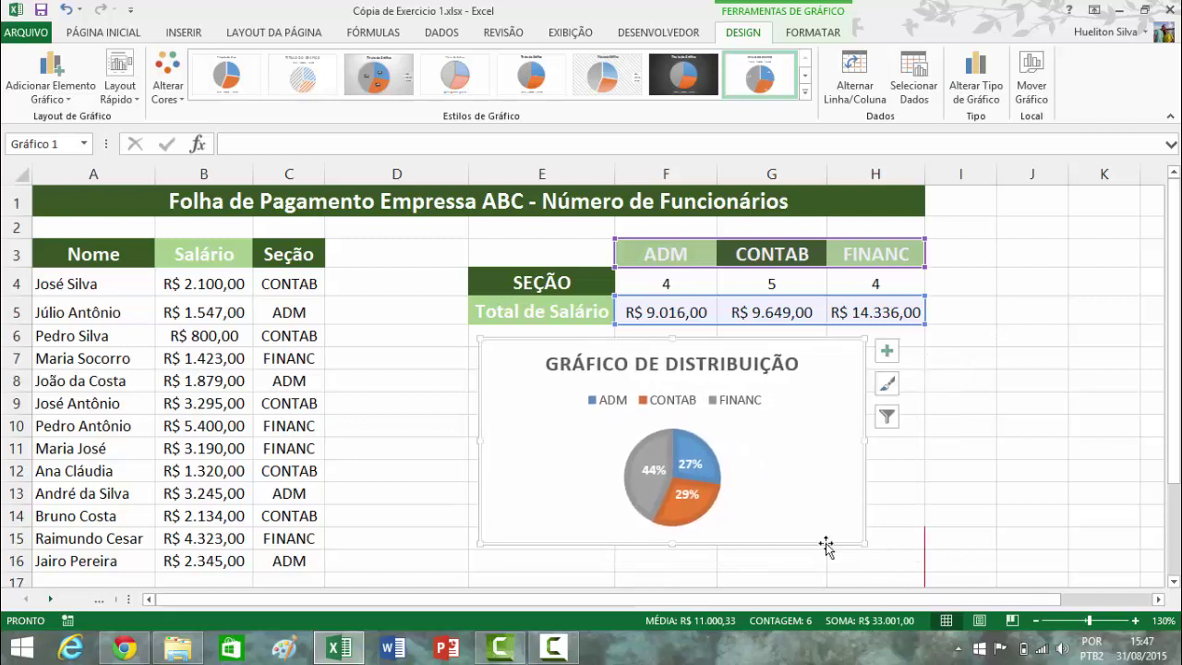
pyautogui.moveTo(864, 544); pyautogui.dragTo(921, 571)
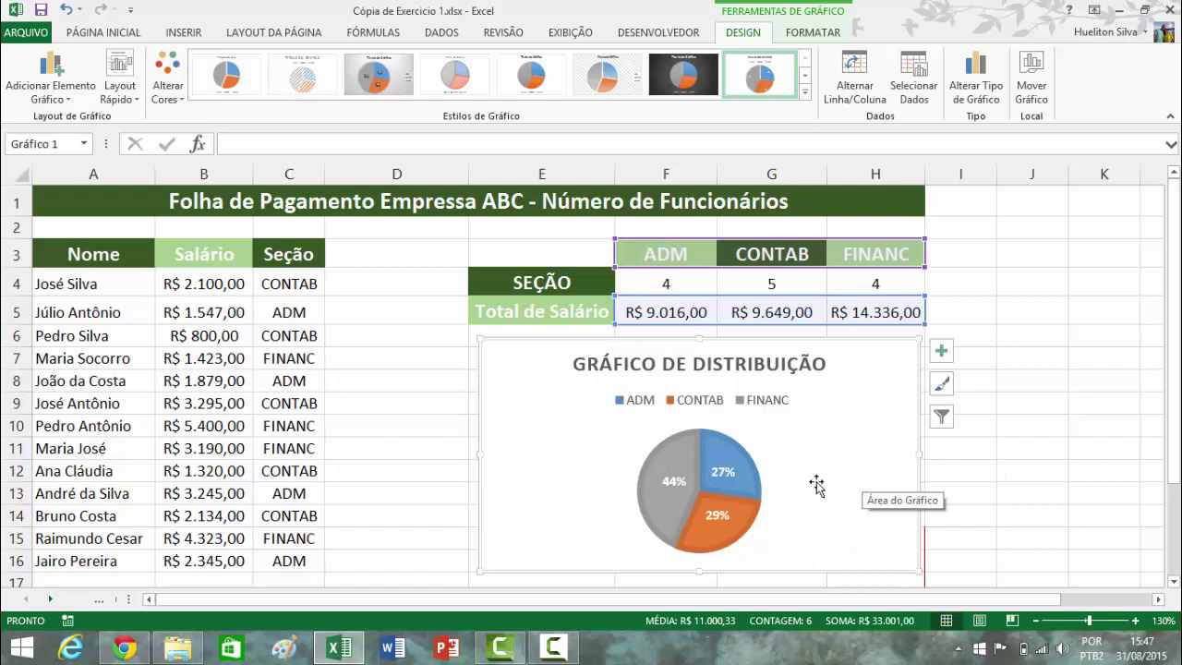
pyautogui.click(1084, 449)
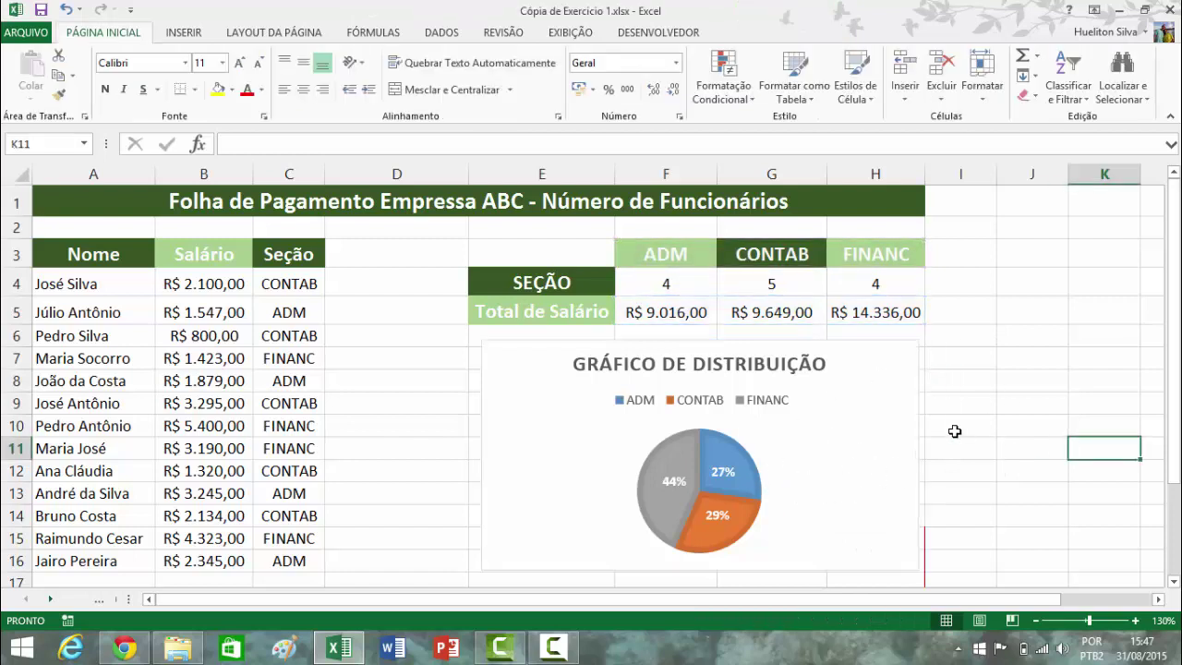